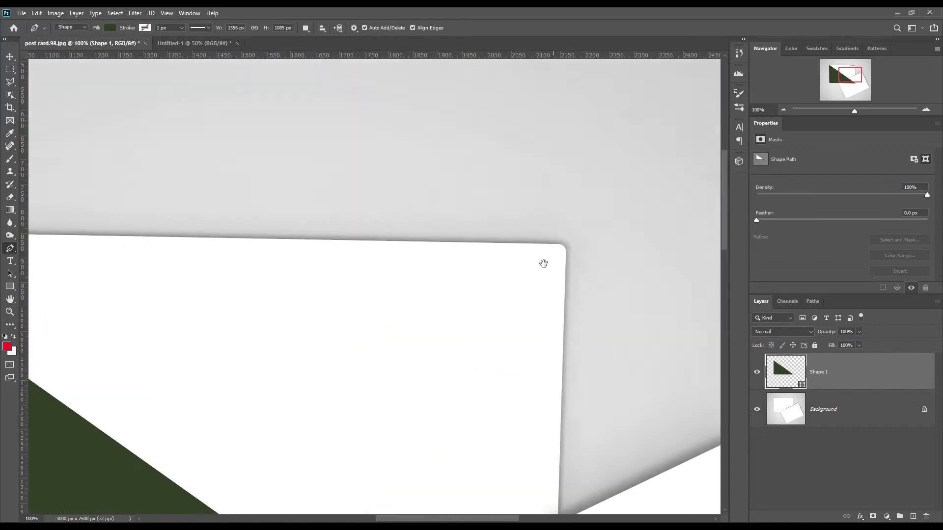
# Trace the upright back card as Shape 1 at 0% opacity, adding anchors to fit its rounded corners
pyautogui.click(535, 244)
pyautogui.moveTo(260, 246); pyautogui.dragTo(335, 275)
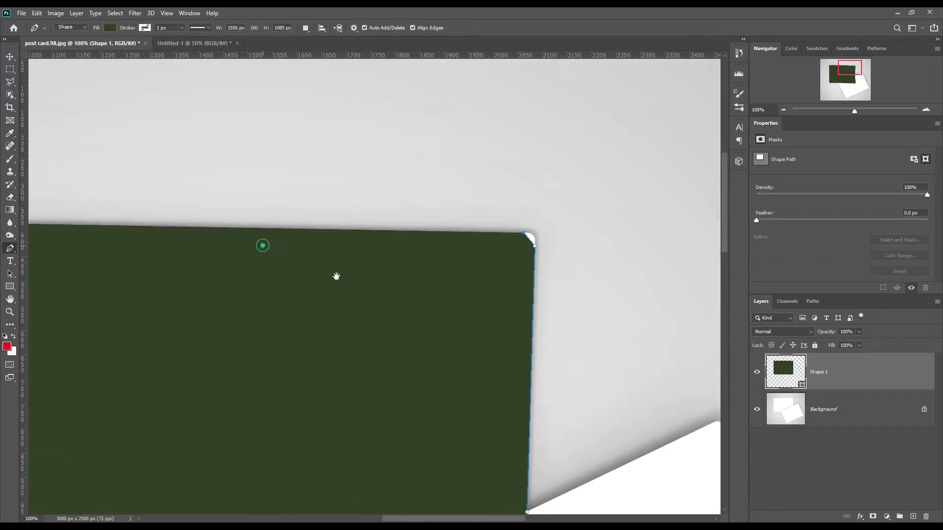
pyautogui.press('0')
pyautogui.press('0')
pyautogui.moveTo(9, 248); pyautogui.dragTo(34, 280)
pyautogui.scroll(-10, 297, 308)
pyautogui.hscroll(2, 214, 360)
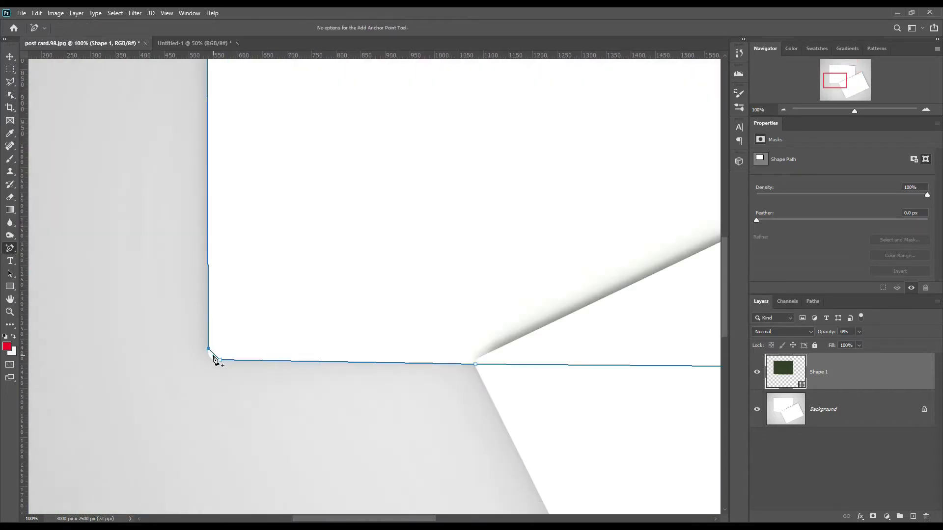
pyautogui.scroll(10, 315, 346)
pyautogui.hscroll(10, 425, 261)
pyautogui.scroll(3, 448, 258)
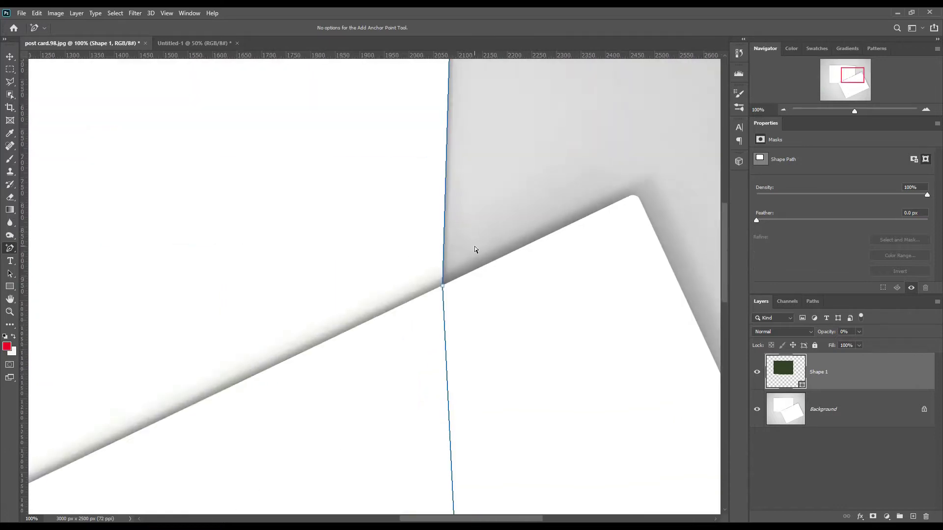
pyautogui.scroll(-5, 473, 326)
pyautogui.click(838, 410)
pyautogui.scroll(3, 264, 455)
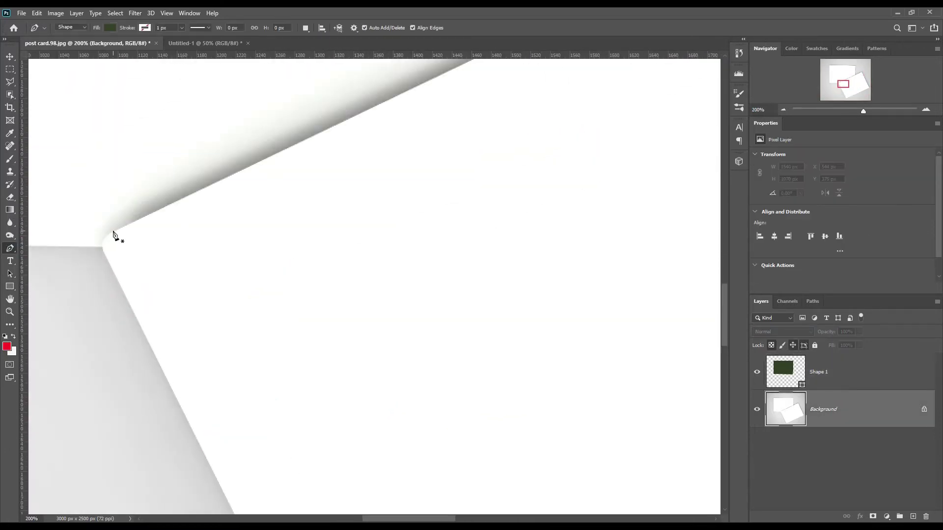
# Pen-trace the tilted front card's left, bottom, right and top corners to create Shape 2
pyautogui.click(110, 232)
pyautogui.scroll(-10, 279, 305)
pyautogui.hscroll(4, 294, 318)
pyautogui.click(292, 312)
pyautogui.click(320, 318)
pyautogui.scroll(3, 360, 318)
pyautogui.hscroll(5, 360, 318)
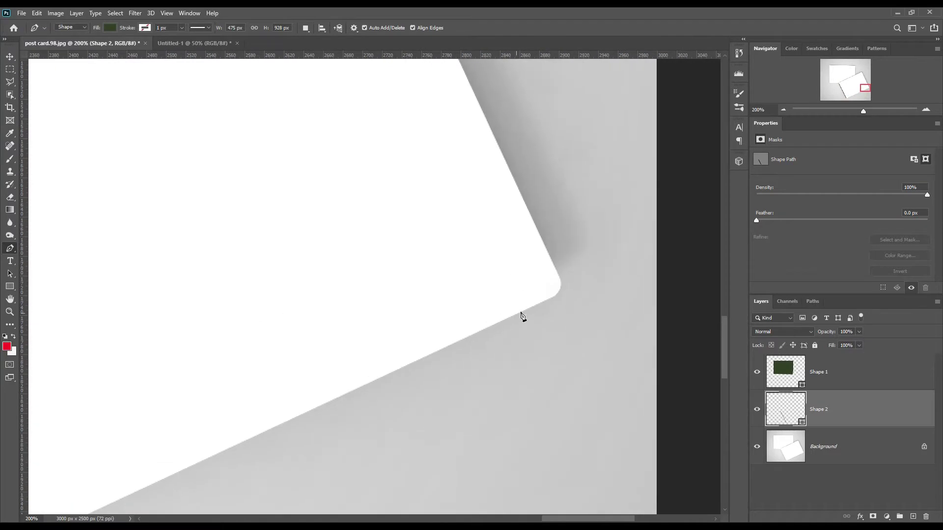
pyautogui.click(558, 275)
pyautogui.scroll(10, 506, 359)
pyautogui.click(505, 359)
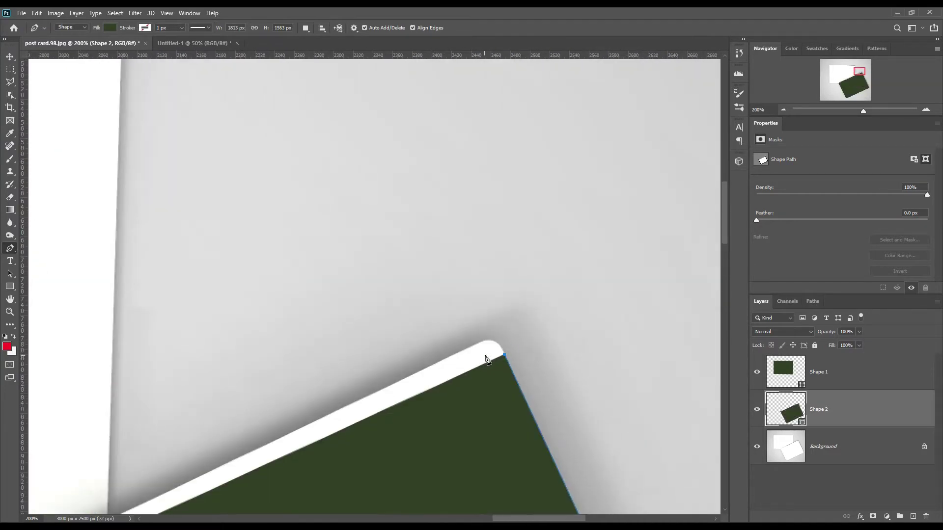
pyautogui.scroll(-8, 421, 387)
pyautogui.hscroll(-12, 421, 388)
pyautogui.hscroll(-3, 483, 358)
# Set Shape 2 to 0% opacity, round its bottom corner with added anchors, and fit the image on screen
pyautogui.press('0')
pyautogui.press('0')
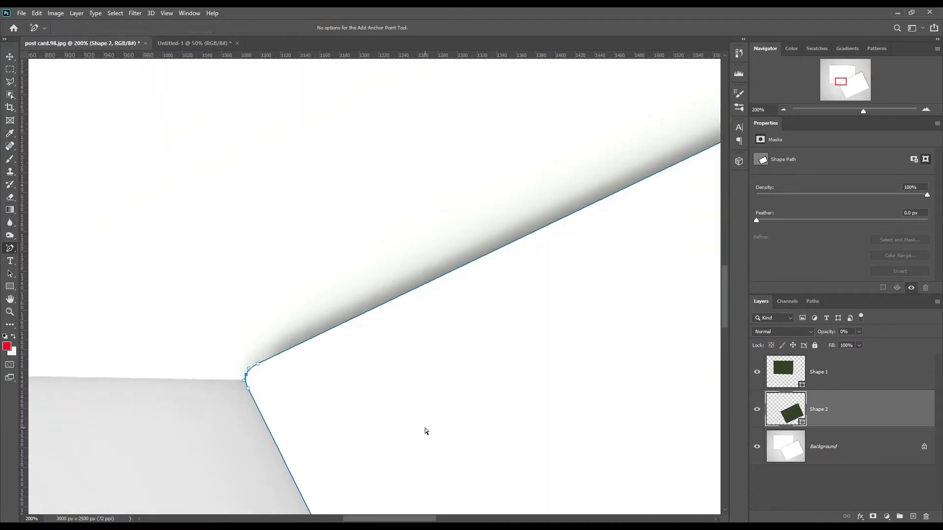
pyautogui.scroll(-10, 423, 429)
pyautogui.hscroll(4, 423, 430)
pyautogui.click(459, 389)
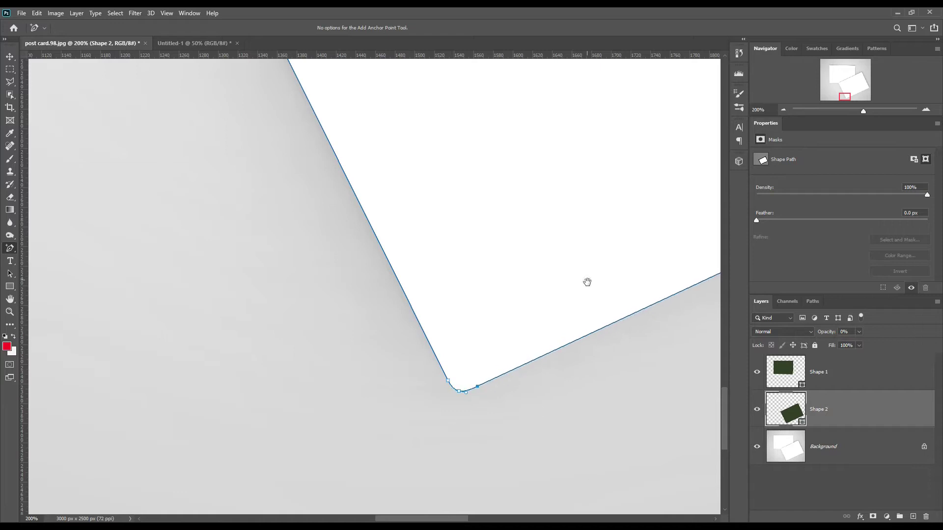
pyautogui.hscroll(15, 588, 280)
pyautogui.scroll(5, 472, 400)
pyautogui.hscroll(-6, 360, 190)
pyautogui.scroll(6, 360, 190)
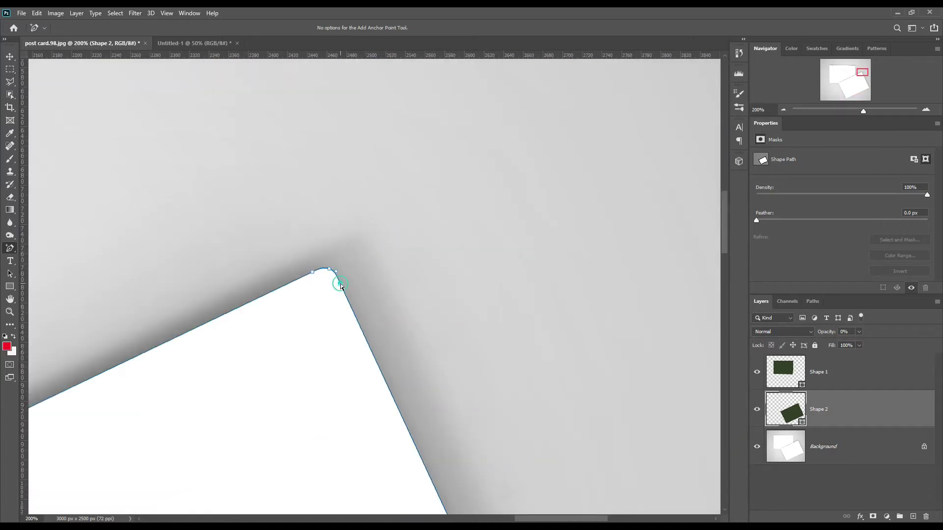
pyautogui.hotkey('ctrl', '0')
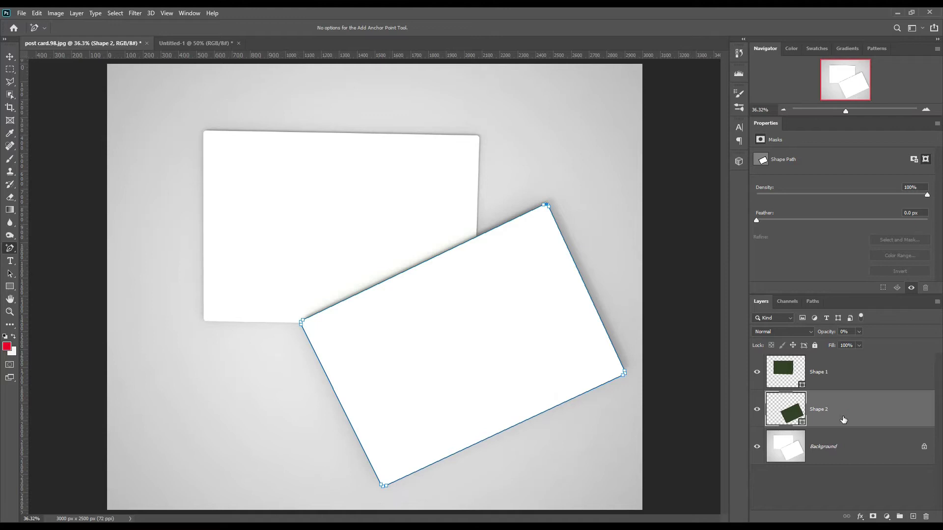
# Add layer masks to Shape 2 and Shape 1 from their own card outlines
pyautogui.keyDown('ctrl'); pyautogui.click(792, 415); pyautogui.keyUp('ctrl')
pyautogui.click(873, 517)
pyautogui.keyDown('ctrl'); pyautogui.click(803, 388); pyautogui.keyUp('ctrl')
pyautogui.click(874, 375)
pyautogui.click(874, 517)
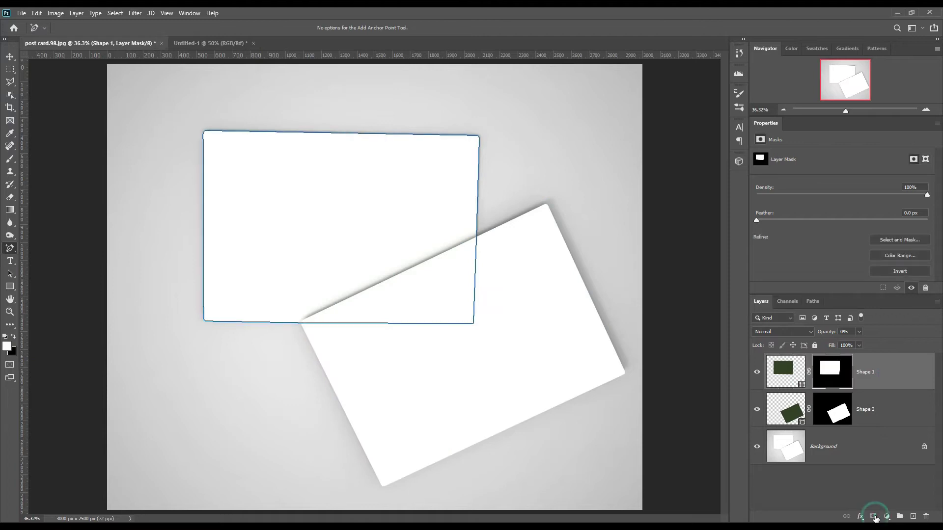
# Cut the front card's area out of Shape 1's mask and deselect
pyautogui.keyDown('ctrl'); pyautogui.click(839, 415); pyautogui.keyUp('ctrl')
pyautogui.press('Delete')
pyautogui.click(843, 449)
pyautogui.hotkey('ctrl', 'd')
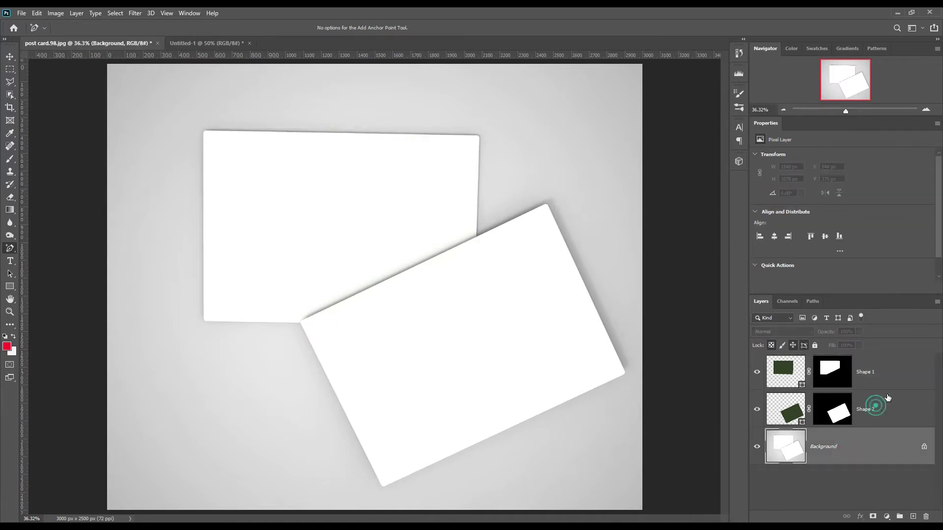
# Group Shape 1 and Shape 2 together into Group 1
pyautogui.click(887, 395)
pyautogui.keyDown('shift'); pyautogui.click(886, 370); pyautogui.keyUp('shift')
pyautogui.moveTo(892, 406); pyautogui.dragTo(900, 516)
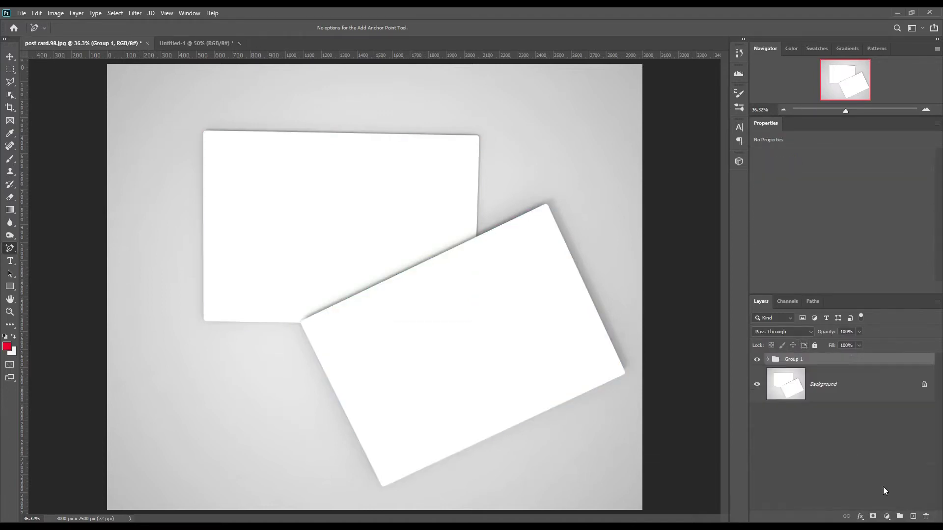
# Rename Group 1 to 'Object ID' and select the Background layer
pyautogui.doubleClick(797, 362)
pyautogui.write('Object ID')
pyautogui.press('Return')
pyautogui.click(842, 379)
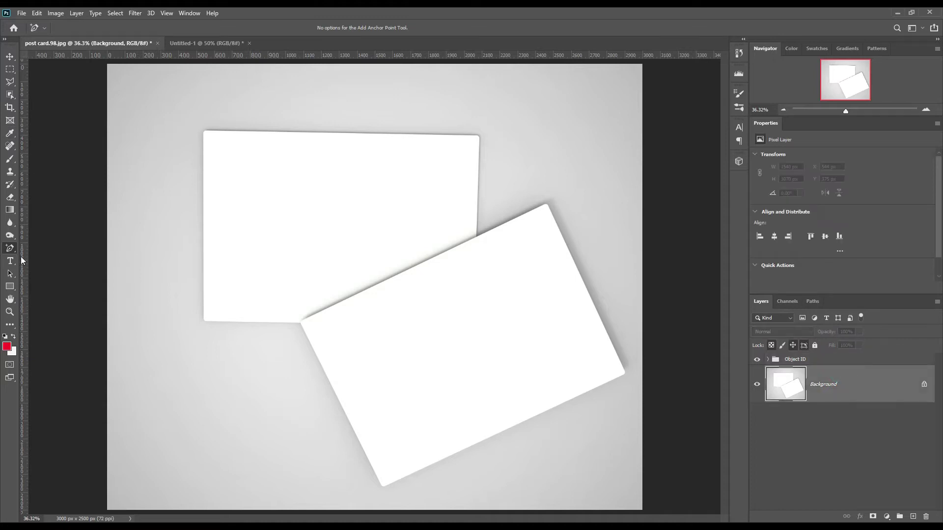
pyautogui.click(10, 286)
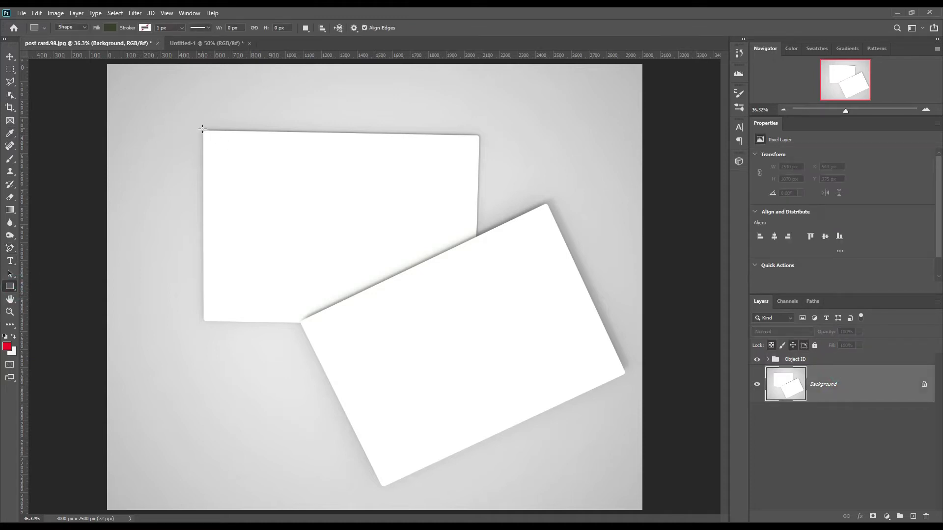
# Draw a 1564 × 1093 px rectangle over the upright card and fill it with pink #f20e69
pyautogui.moveTo(201, 129); pyautogui.dragTo(480, 323)
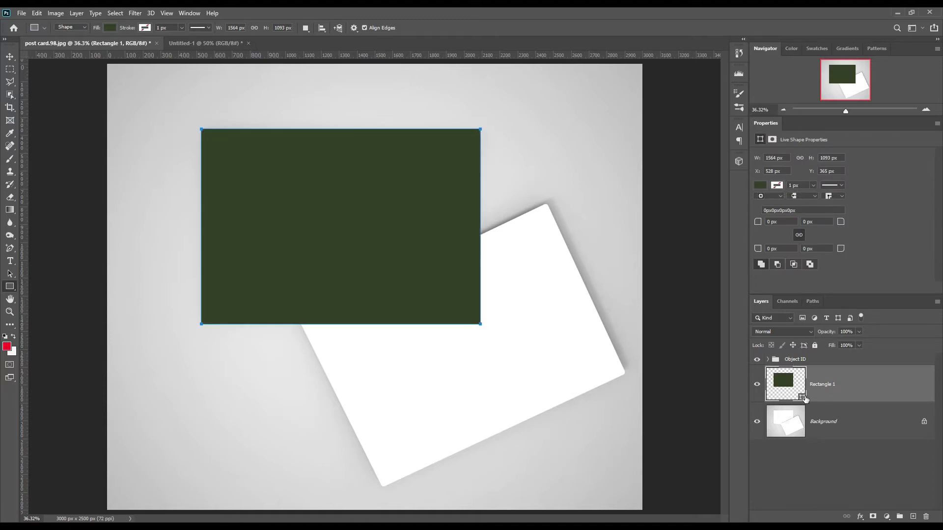
pyautogui.doubleClick(804, 398)
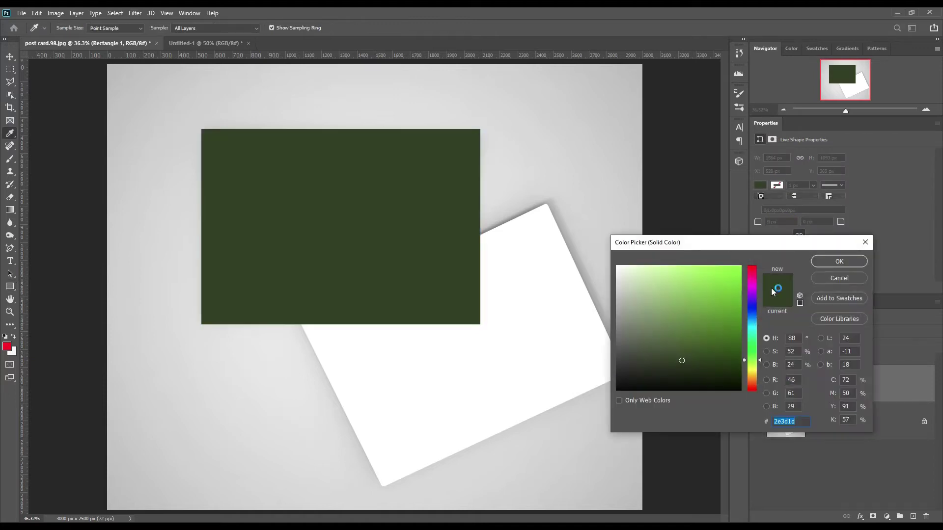
pyautogui.moveTo(752, 290); pyautogui.dragTo(752, 274)
pyautogui.click(734, 272)
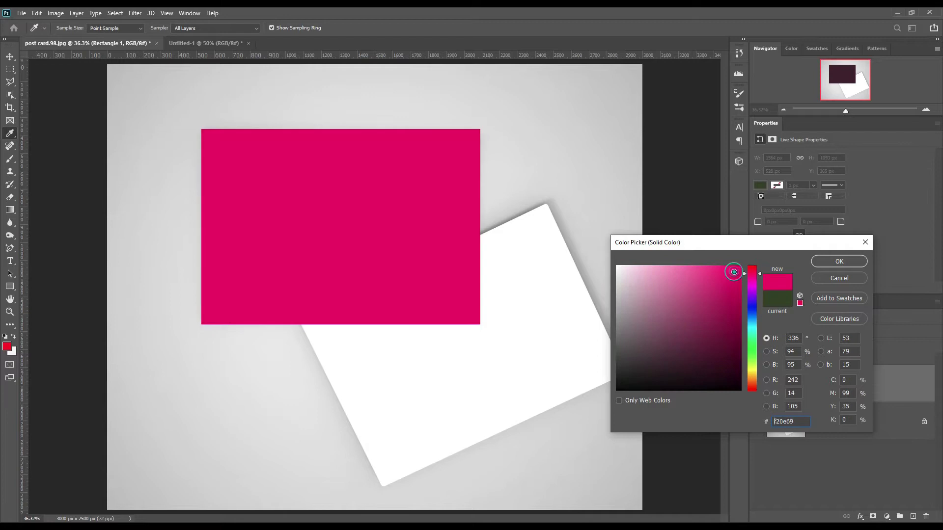
pyautogui.click(827, 261)
pyautogui.rightClick(861, 390)
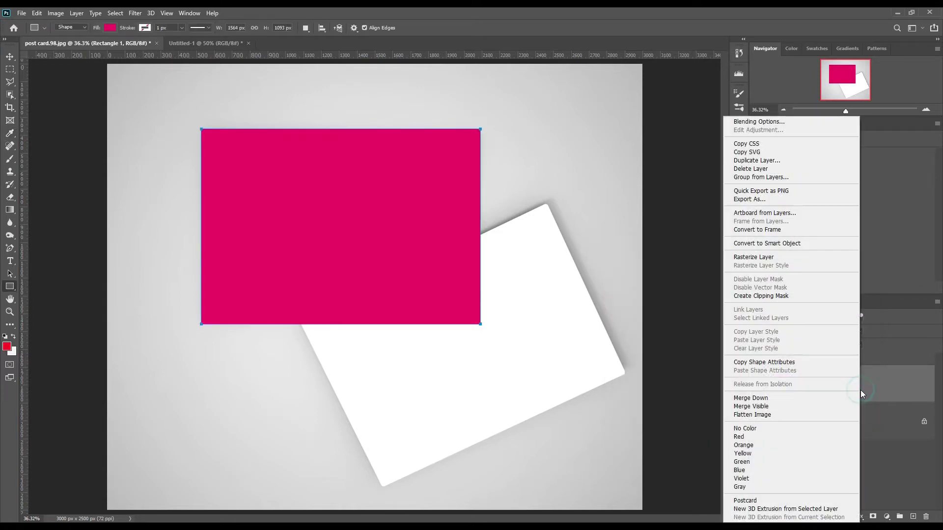
# Make Rectangle 1 a 41%-opacity smart object with a hidden independent copy above it
pyautogui.click(786, 243)
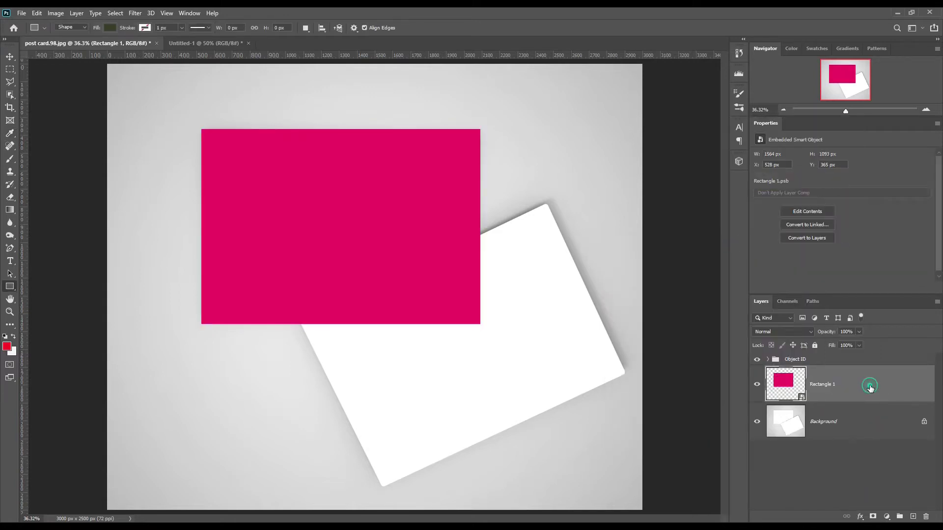
pyautogui.rightClick(870, 390)
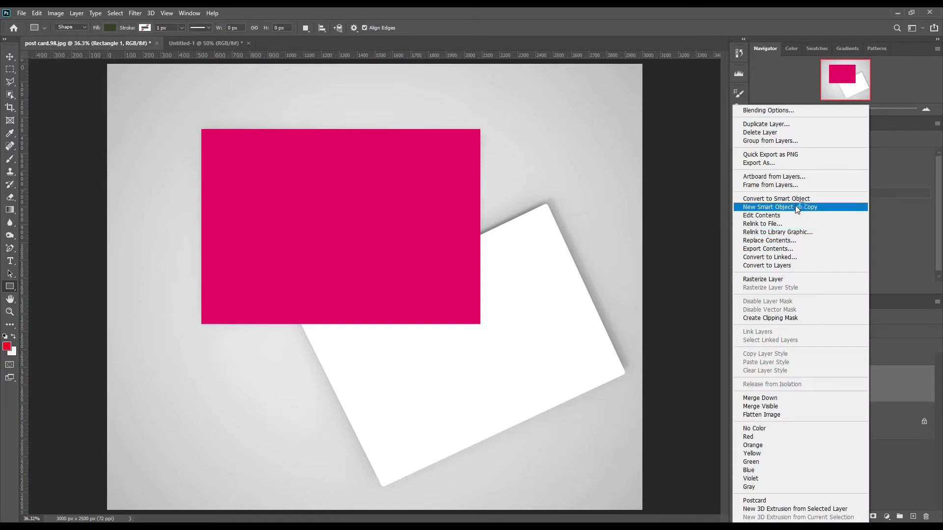
pyautogui.click(812, 207)
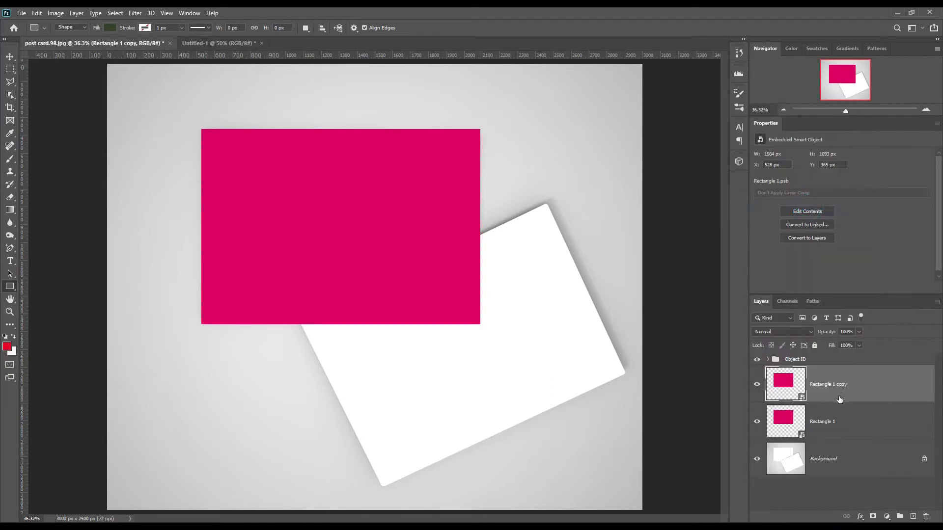
pyautogui.click(758, 387)
pyautogui.click(845, 428)
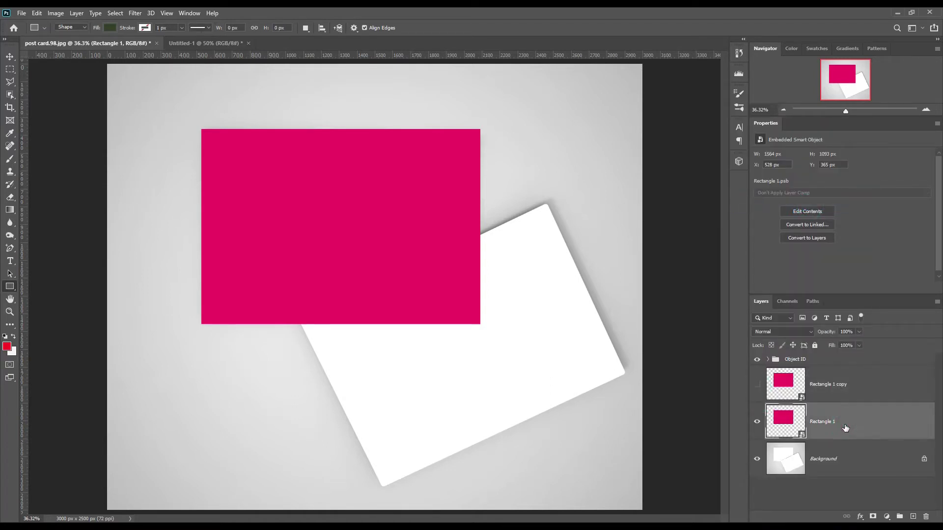
pyautogui.moveTo(828, 333)
pyautogui.mouseDown()
pyautogui.moveTo(797, 332)
pyautogui.moveTo(823, 335)
pyautogui.mouseUp()
# Start a Free Transform on Rectangle 1 in Distort mode
pyautogui.hotkey('ctrl', 't')
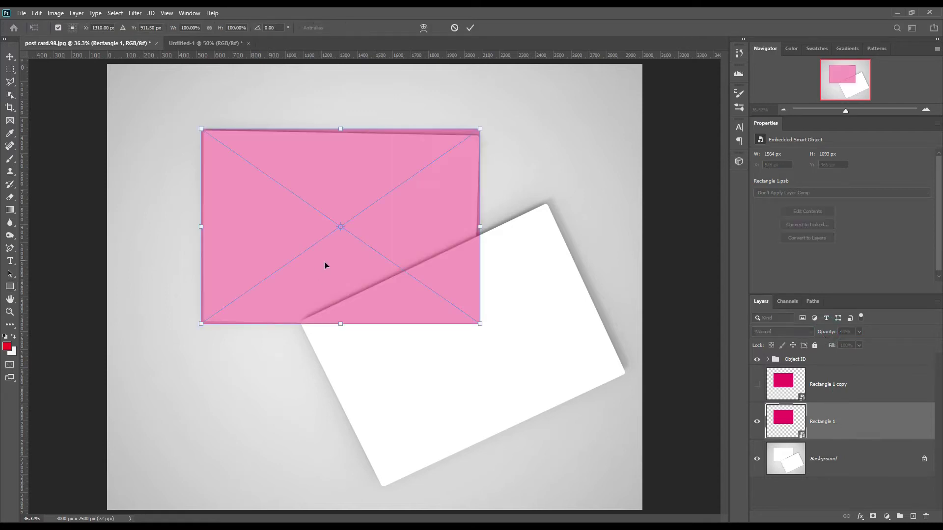
pyautogui.hotkey('ctrl', '+')
pyautogui.hotkey('ctrl', '+')
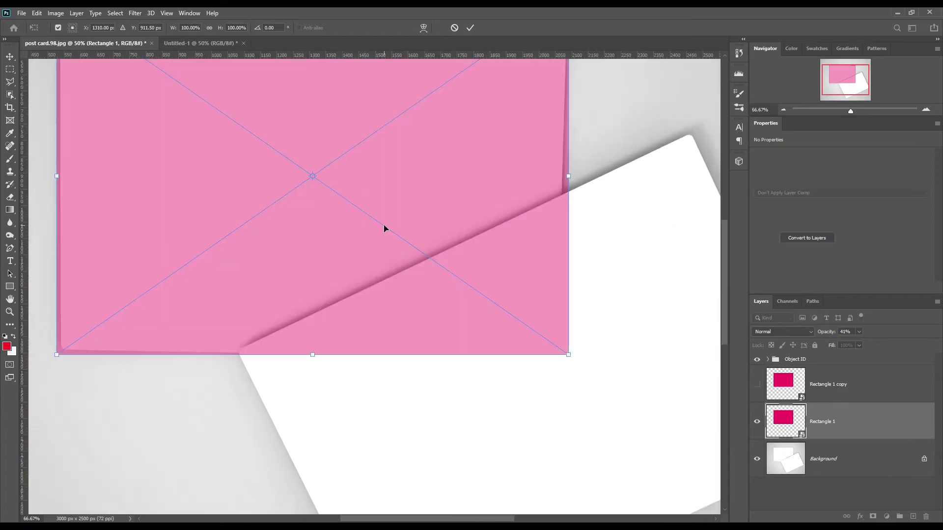
pyautogui.moveTo(415, 262); pyautogui.dragTo(414, 311)
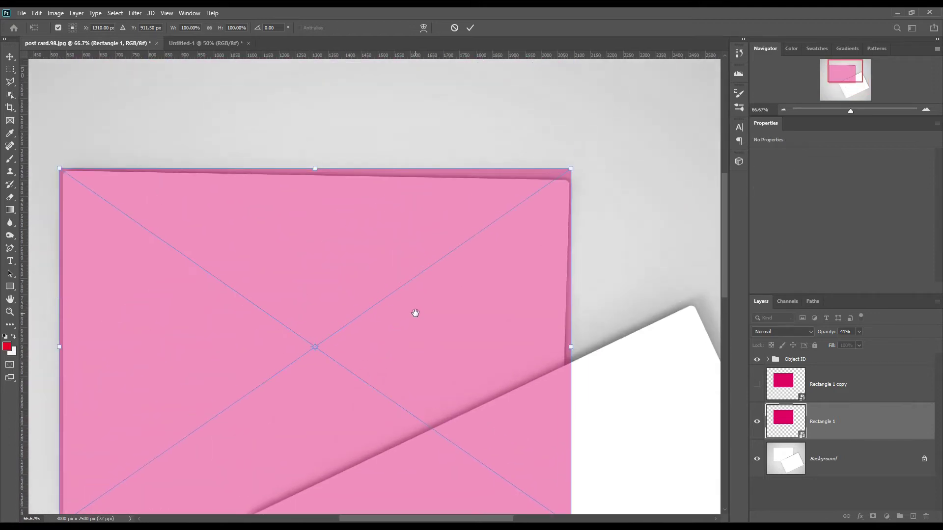
pyautogui.rightClick(461, 221)
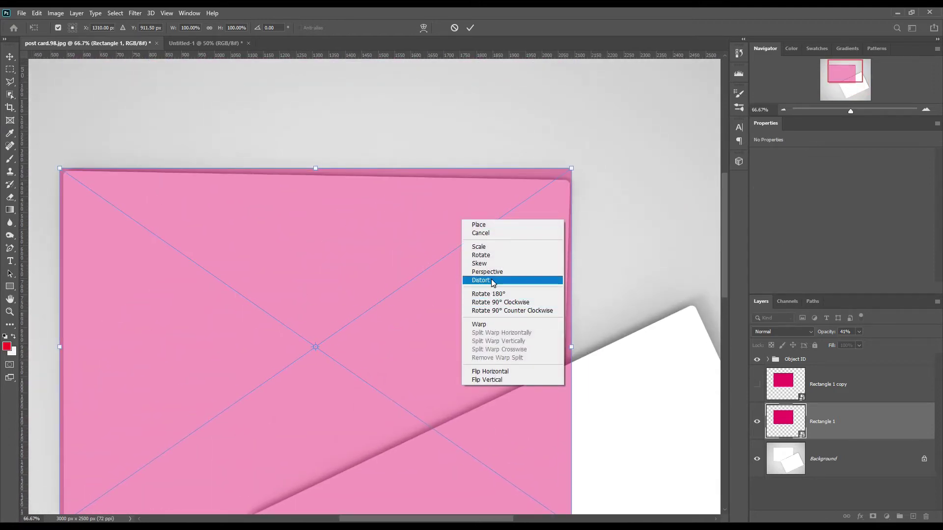
pyautogui.click(406, 280)
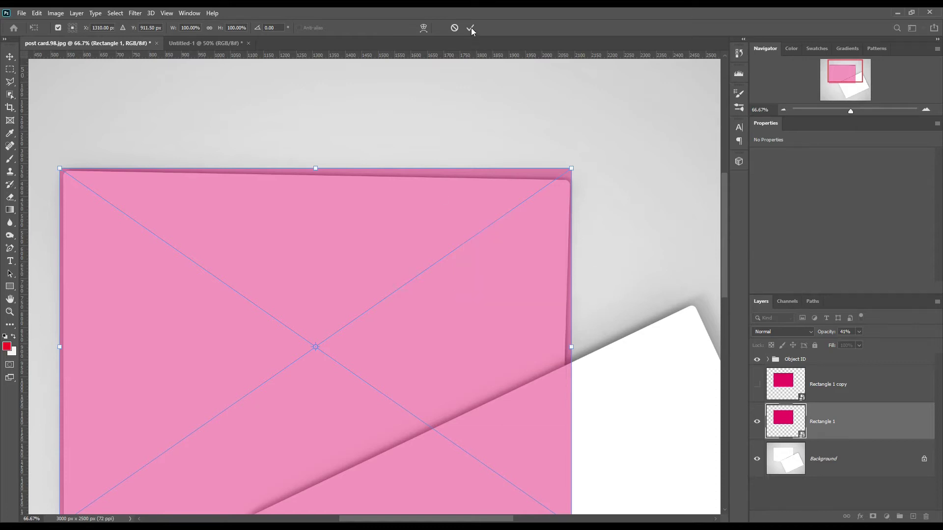
pyautogui.rightClick(495, 225)
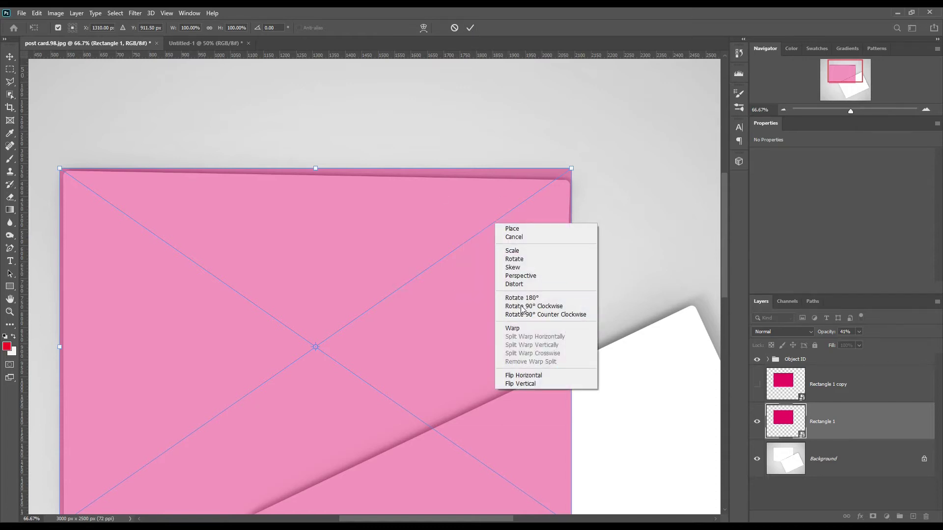
pyautogui.click(540, 283)
# Drag Rectangle 1's corners onto the upright card's corners and commit the transform
pyautogui.moveTo(571, 170); pyautogui.dragTo(574, 181)
pyautogui.moveTo(632, 456); pyautogui.dragTo(627, 432)
pyautogui.moveTo(534, 318); pyautogui.dragTo(522, 321)
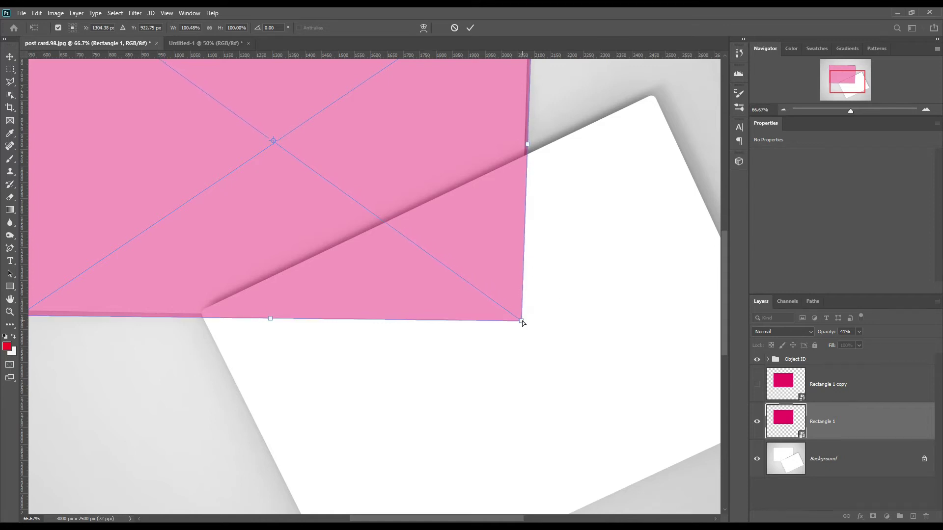
pyautogui.moveTo(297, 271); pyautogui.dragTo(364, 340)
pyautogui.hotkey('ctrl', '0')
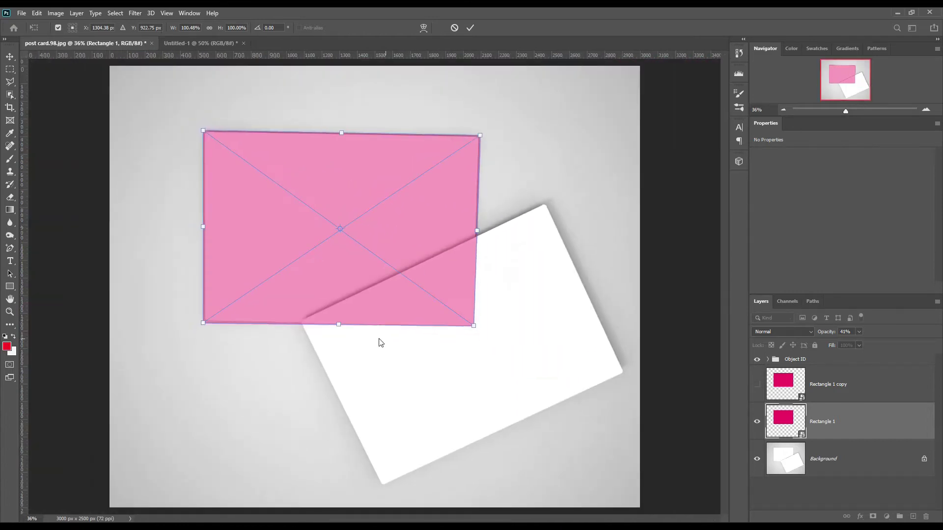
pyautogui.click(470, 28)
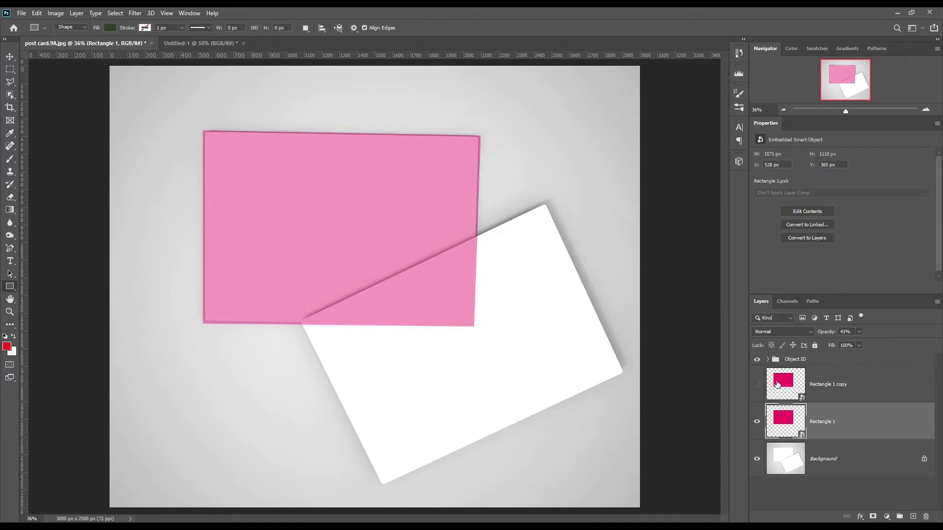
# Hide the Object ID group and show Rectangle 1 copy at 15% opacity
pyautogui.click(757, 359)
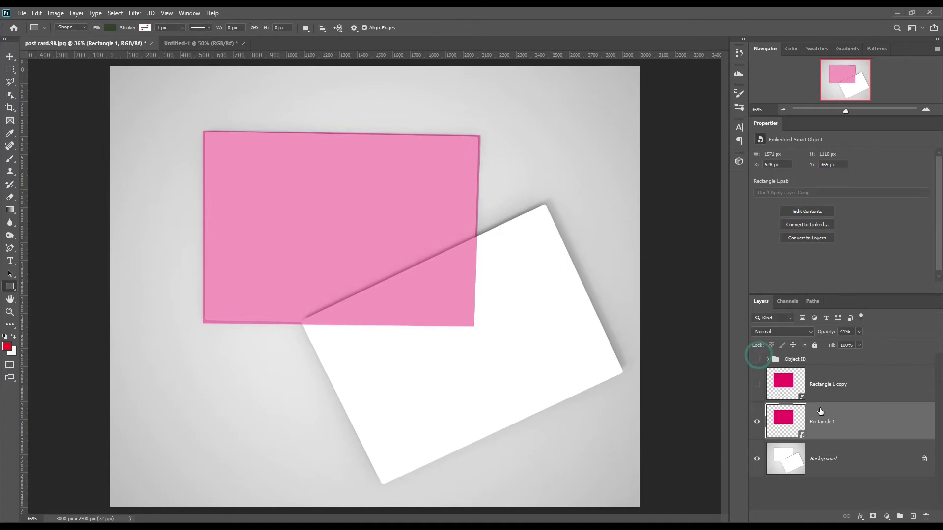
pyautogui.click(834, 386)
pyautogui.click(756, 385)
pyautogui.moveTo(833, 332); pyautogui.dragTo(792, 334)
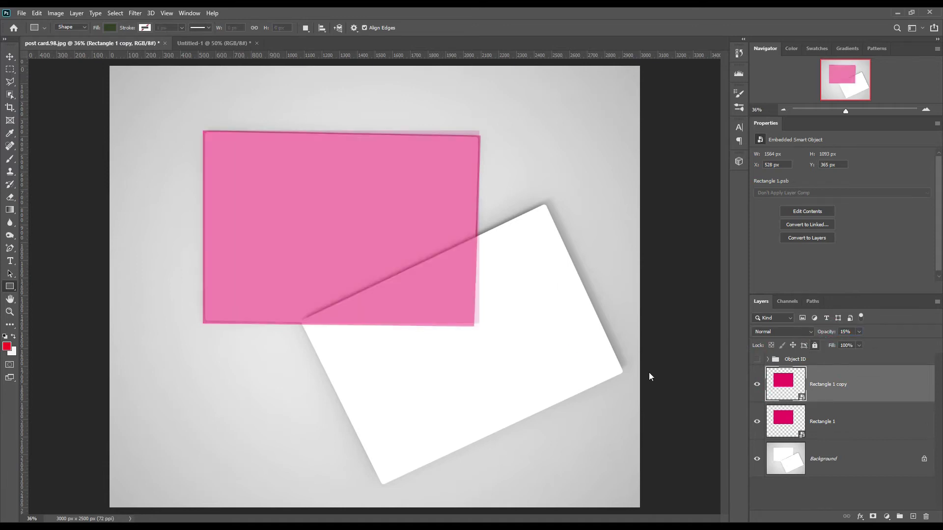
# Move and rotate Rectangle 1 copy onto the tilted lower card
pyautogui.hotkey('ctrl', 't')
pyautogui.moveTo(403, 242); pyautogui.dragTo(496, 355)
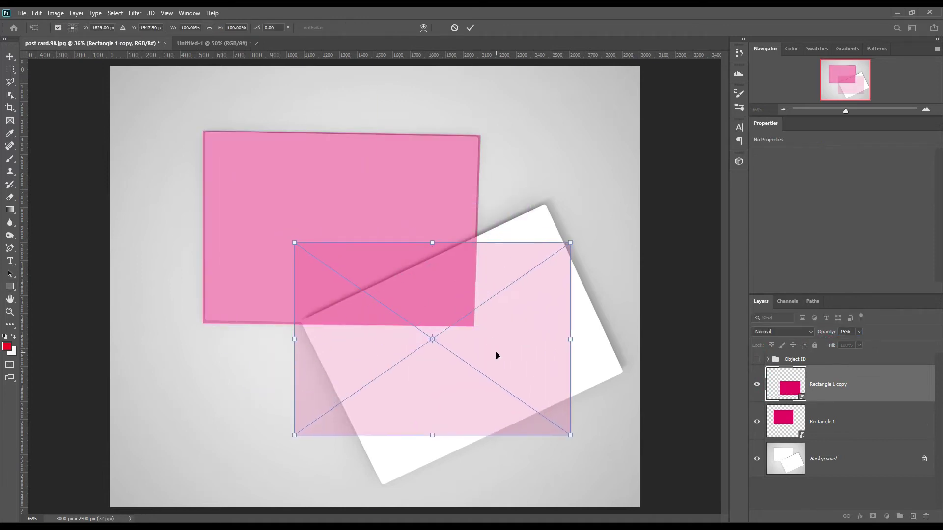
pyautogui.moveTo(579, 446); pyautogui.dragTo(623, 376)
pyautogui.moveTo(512, 364); pyautogui.dragTo(539, 370)
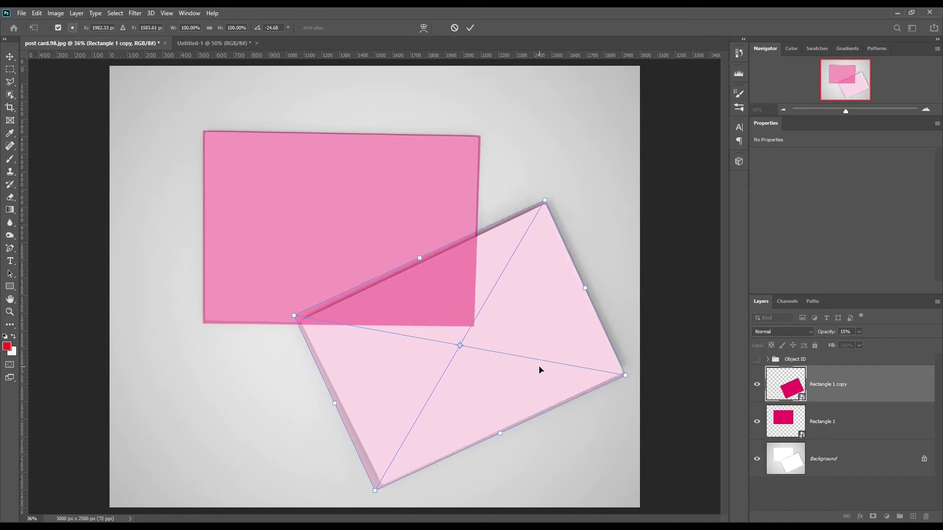
pyautogui.hotkey('ctrl', '+')
pyautogui.hotkey('ctrl', '+')
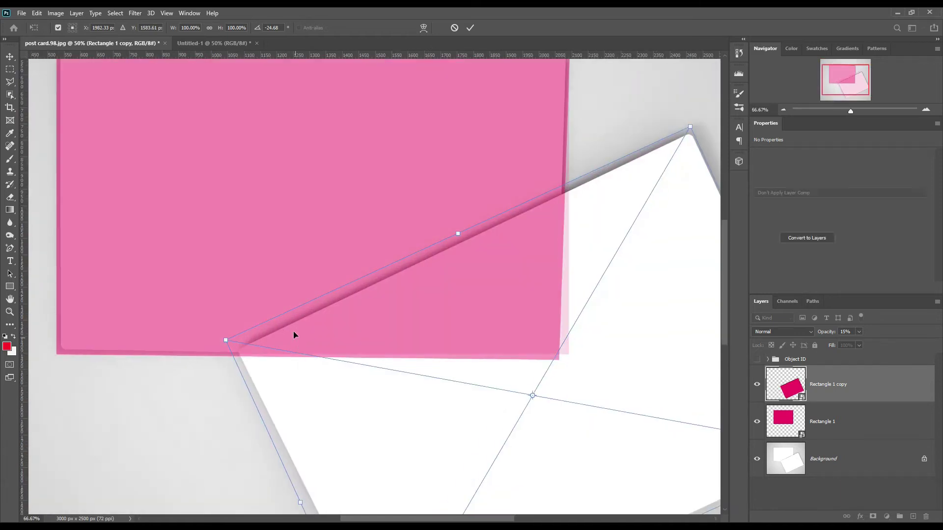
# Distort the copy, pinning its left, top and right corners onto the card's corners
pyautogui.rightClick(294, 330)
pyautogui.click(322, 392)
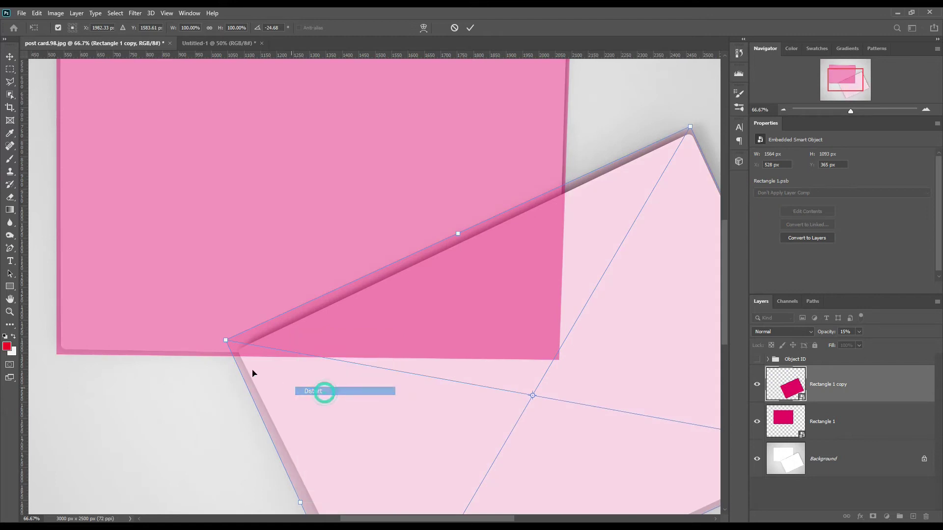
pyautogui.moveTo(226, 340); pyautogui.dragTo(234, 348)
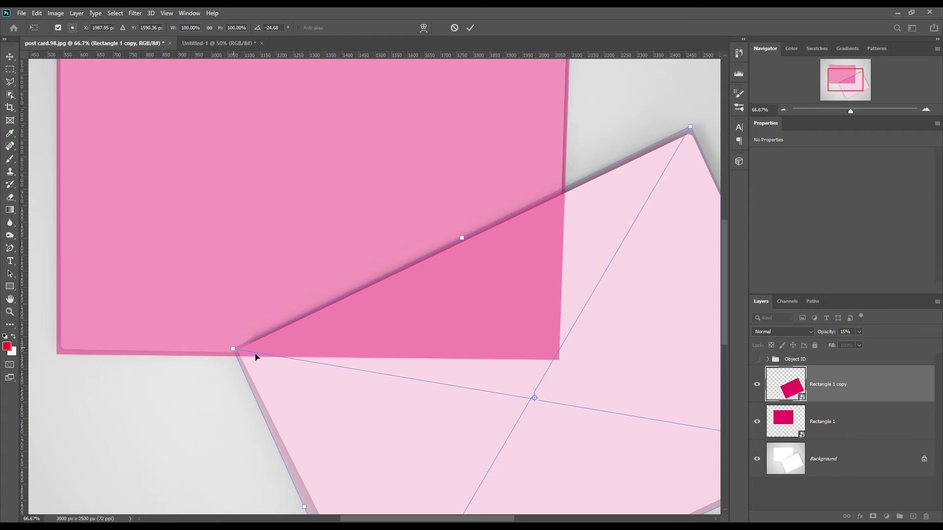
pyautogui.moveTo(672, 188); pyautogui.dragTo(535, 347)
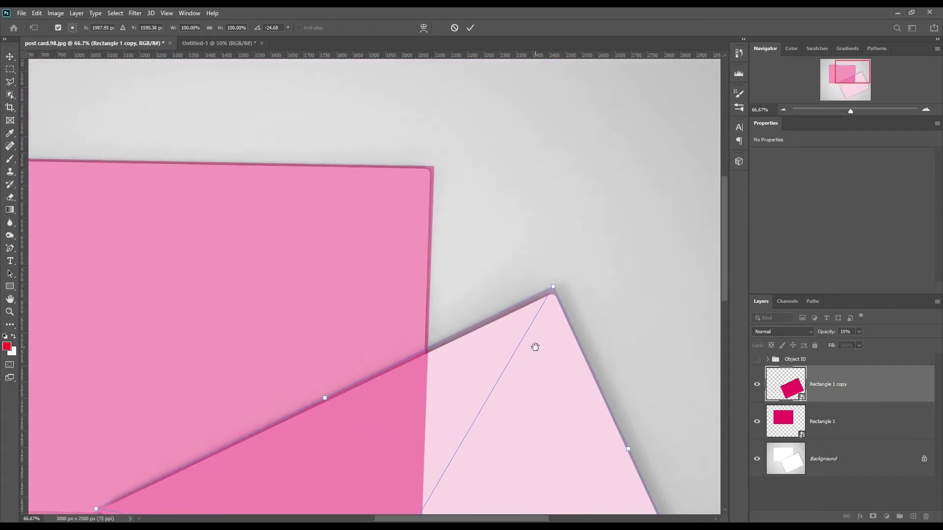
pyautogui.moveTo(553, 292); pyautogui.dragTo(555, 290)
pyautogui.moveTo(547, 433); pyautogui.dragTo(491, 379)
pyautogui.moveTo(529, 285); pyautogui.dragTo(530, 283)
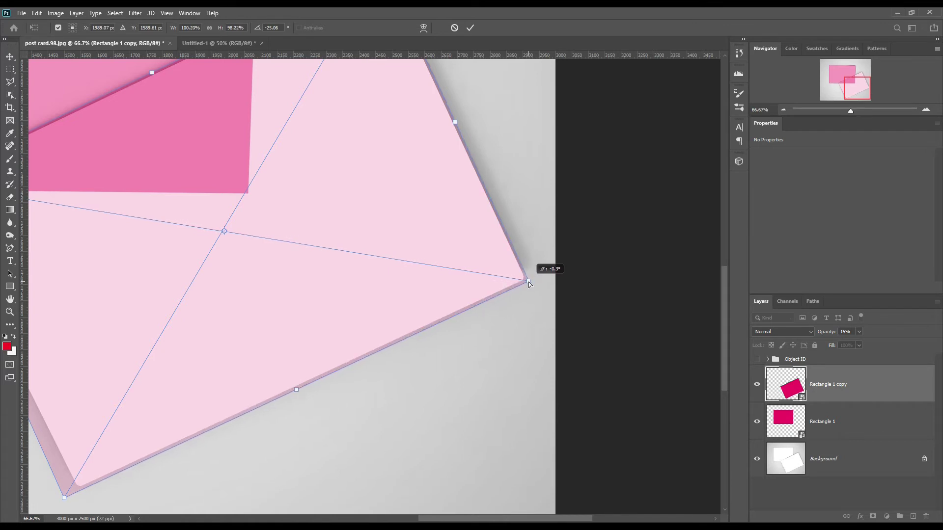
# Align the copy's bottom corner with the card's bottom corner and commit the distortion
pyautogui.moveTo(529, 284); pyautogui.dragTo(529, 284)
pyautogui.moveTo(272, 348); pyautogui.dragTo(572, 275)
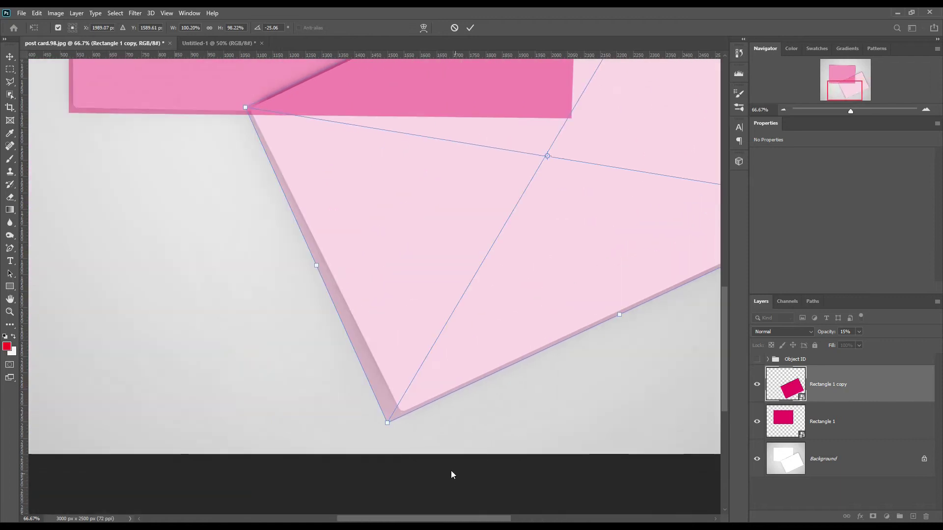
pyautogui.moveTo(387, 423); pyautogui.dragTo(401, 418)
pyautogui.click(470, 28)
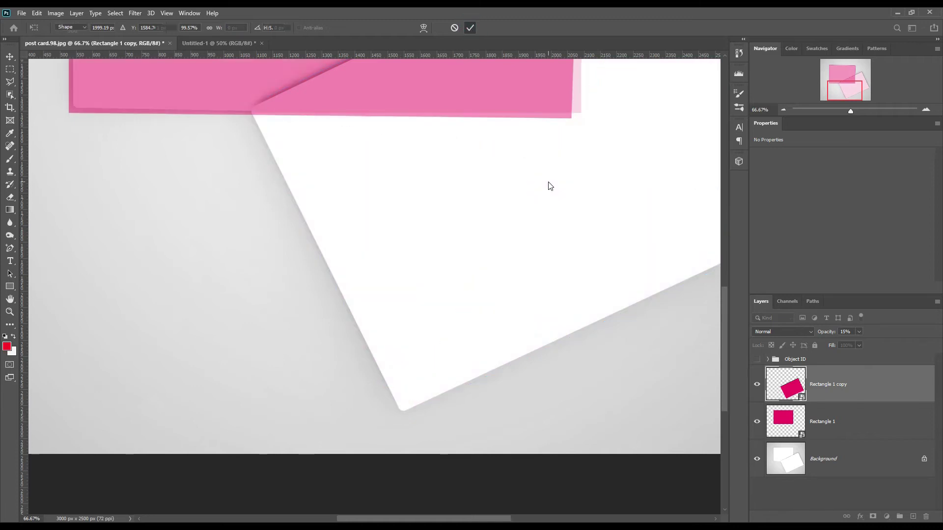
pyautogui.hotkey('ctrl', '0')
pyautogui.click(860, 382)
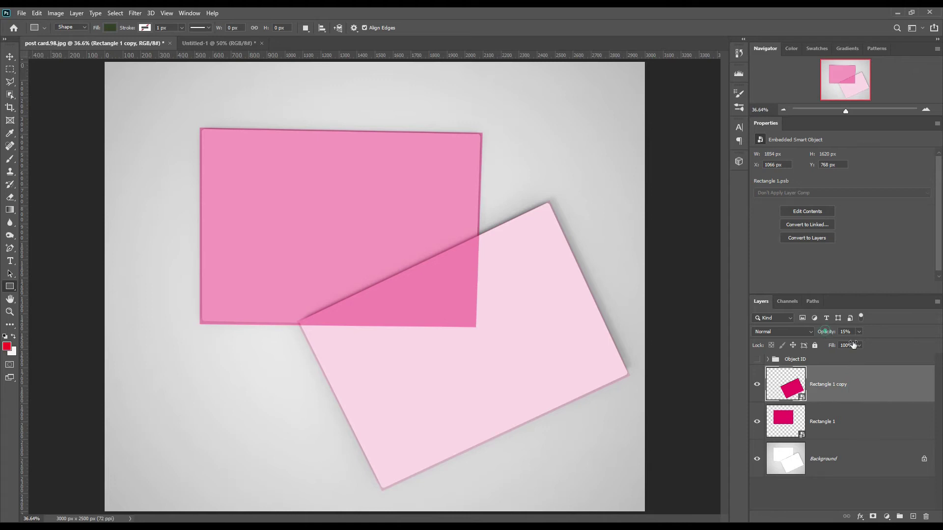
# Set Rectangle 1 copy and Rectangle 1 to 100% opacity
pyautogui.moveTo(853, 345); pyautogui.dragTo(894, 347)
pyautogui.click(839, 424)
pyautogui.moveTo(821, 333); pyautogui.dragTo(864, 333)
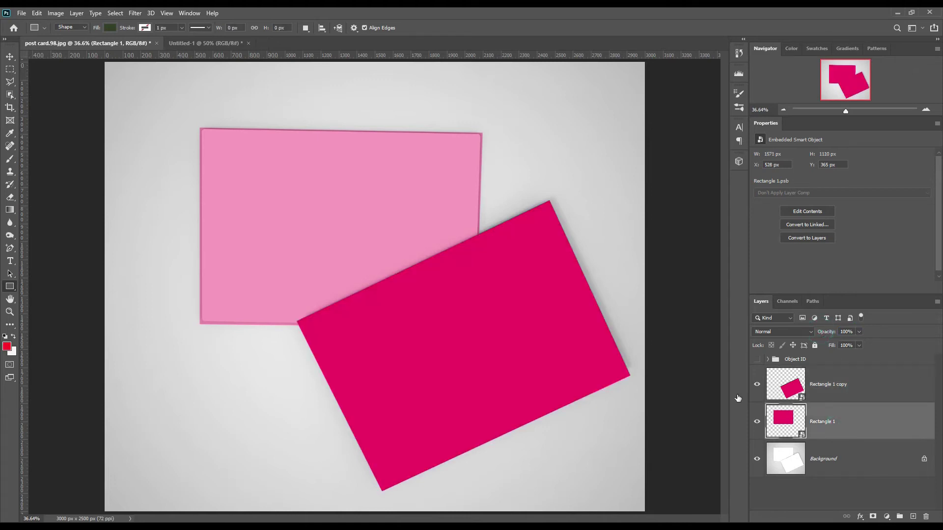
# Mask Rectangle 1 to the upper card's outline from the Object ID group
pyautogui.click(769, 359)
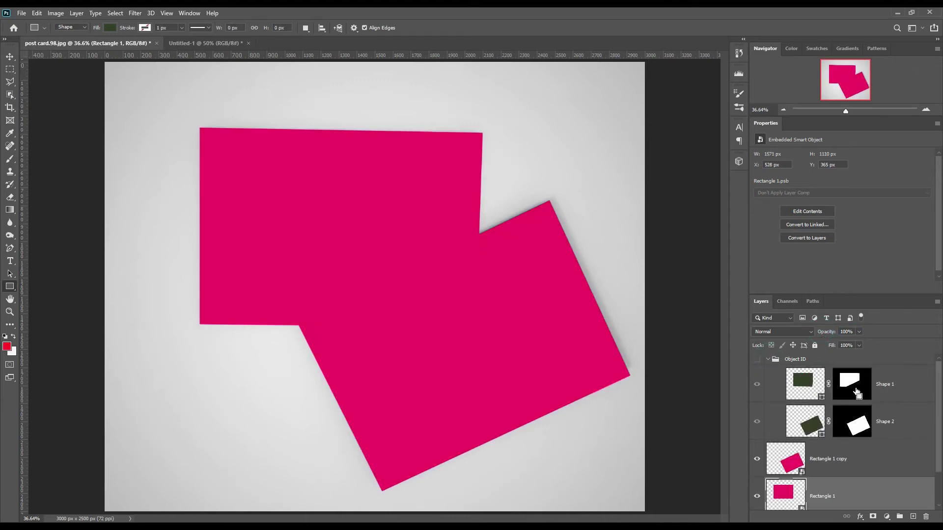
pyautogui.keyDown('ctrl'); pyautogui.click(850, 386); pyautogui.keyUp('ctrl')
pyautogui.click(769, 360)
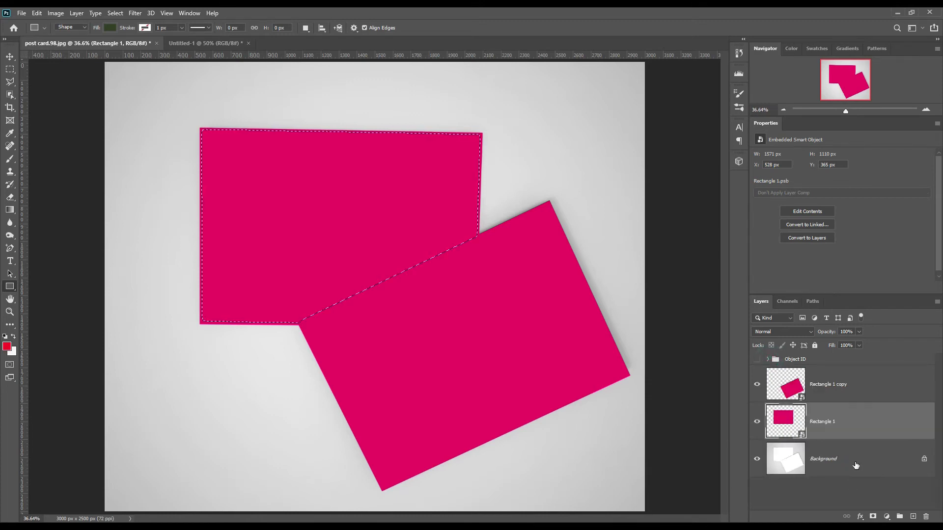
pyautogui.click(872, 517)
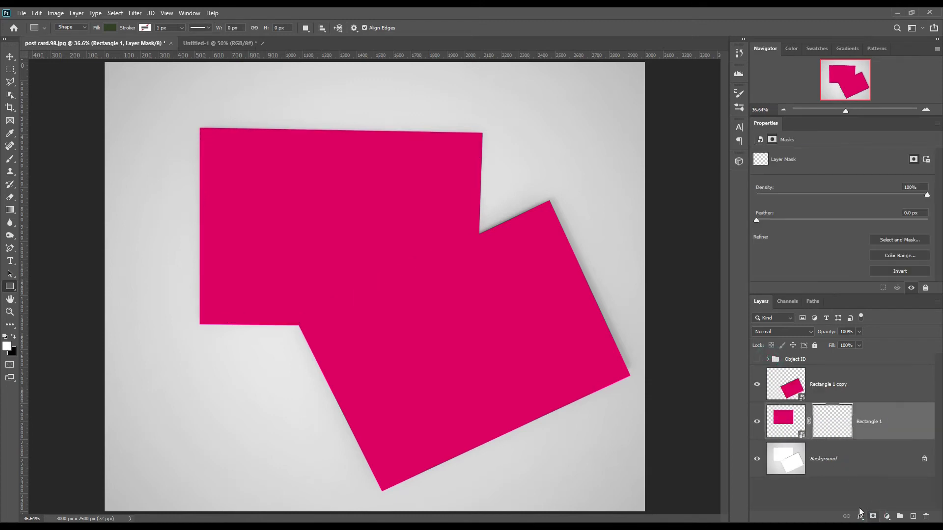
# Mask Rectangle 1 copy to the tilted card's outline
pyautogui.click(769, 359)
pyautogui.keyDown('ctrl'); pyautogui.click(853, 430); pyautogui.keyUp('ctrl')
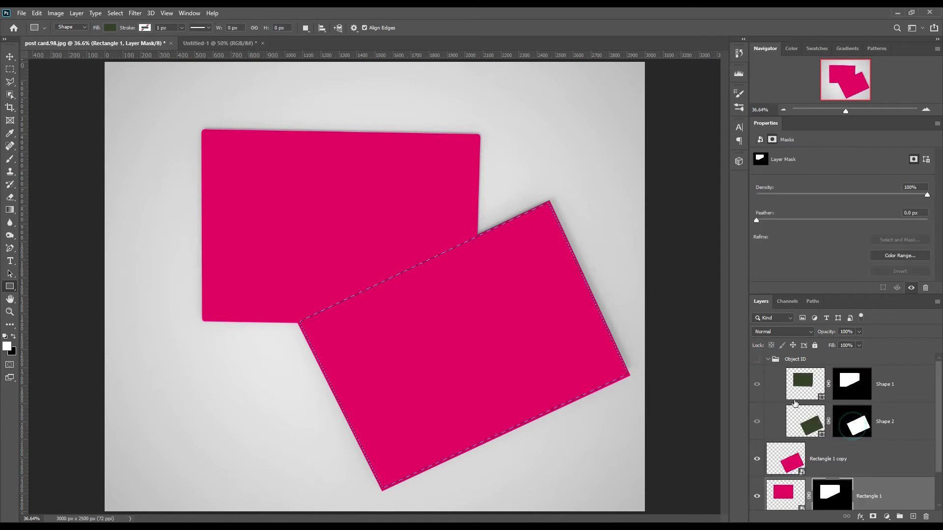
pyautogui.click(772, 361)
pyautogui.click(769, 359)
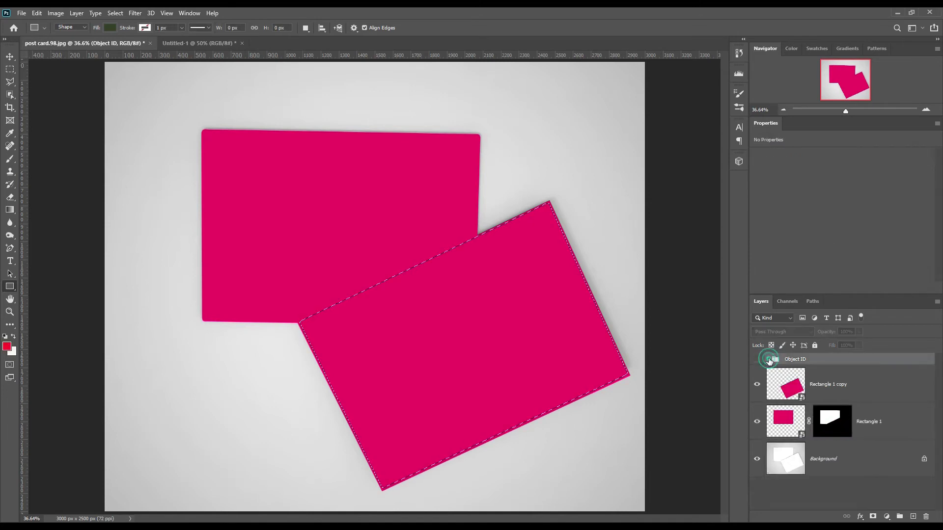
pyautogui.click(830, 383)
pyautogui.click(874, 517)
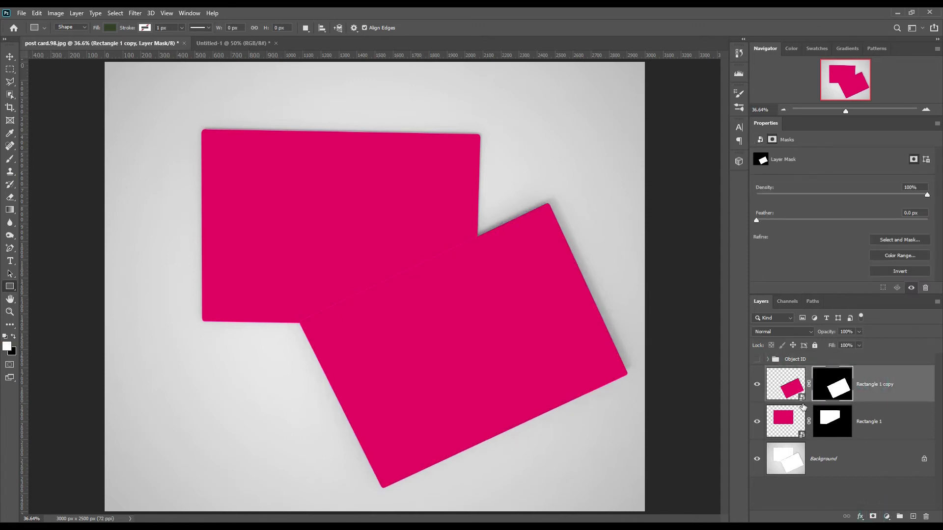
pyautogui.doubleClick(792, 388)
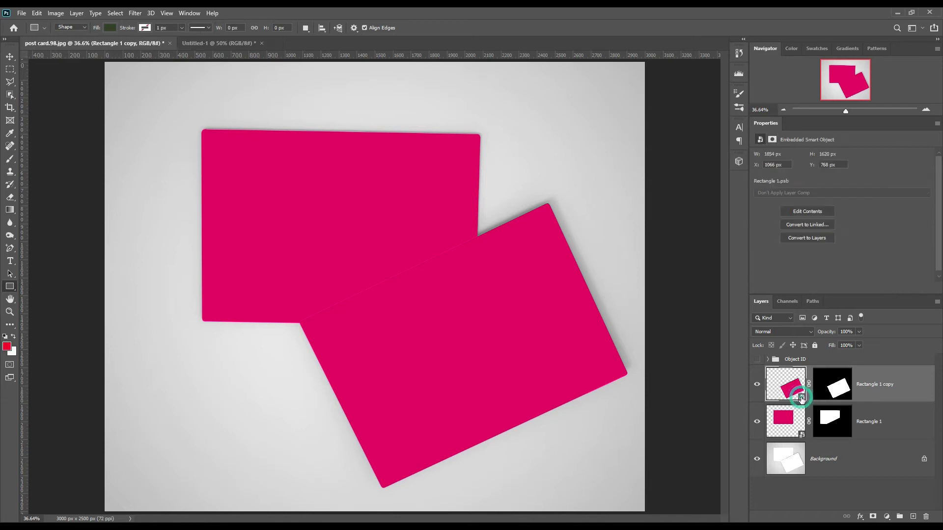
# Bring the design layer from Untitled-1 into the copy's contents and scale it to fit
pyautogui.click(10, 57)
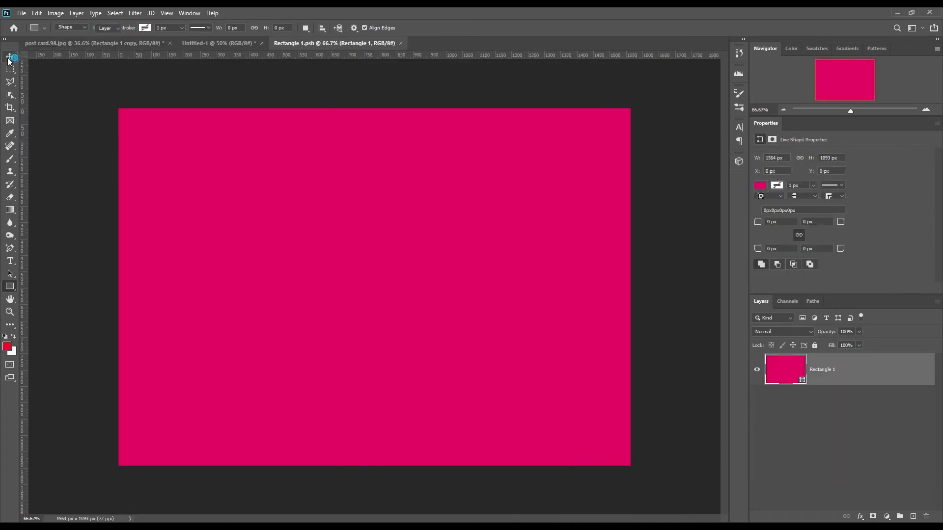
pyautogui.click(219, 43)
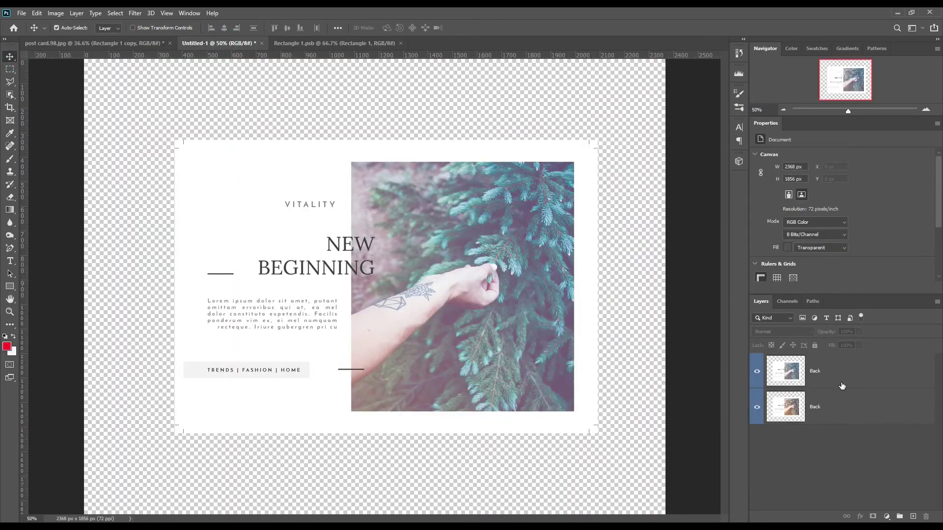
pyautogui.moveTo(838, 372); pyautogui.dragTo(391, 241)
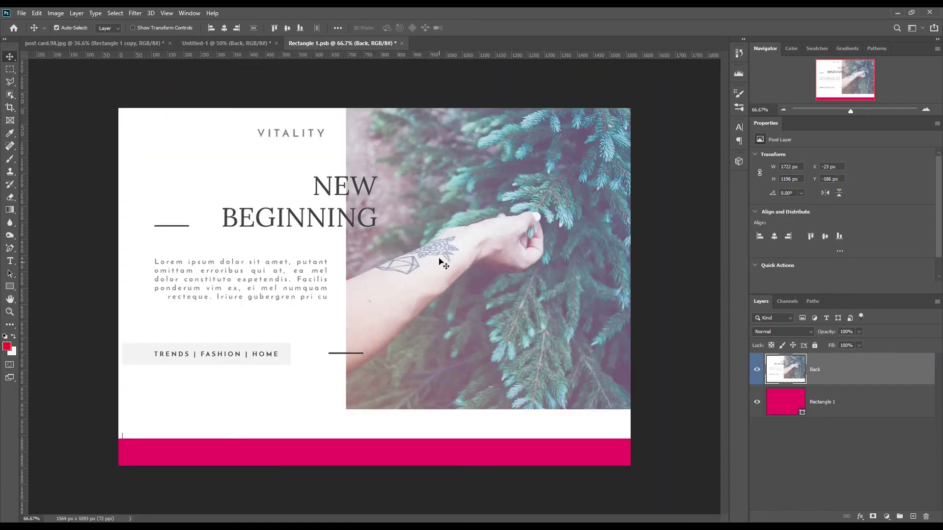
pyautogui.hotkey('ctrl', 't')
pyautogui.moveTo(675, 243); pyautogui.dragTo(635, 251)
pyautogui.moveTo(366, 262); pyautogui.dragTo(372, 307)
pyautogui.moveTo(637, 469); pyautogui.dragTo(631, 466)
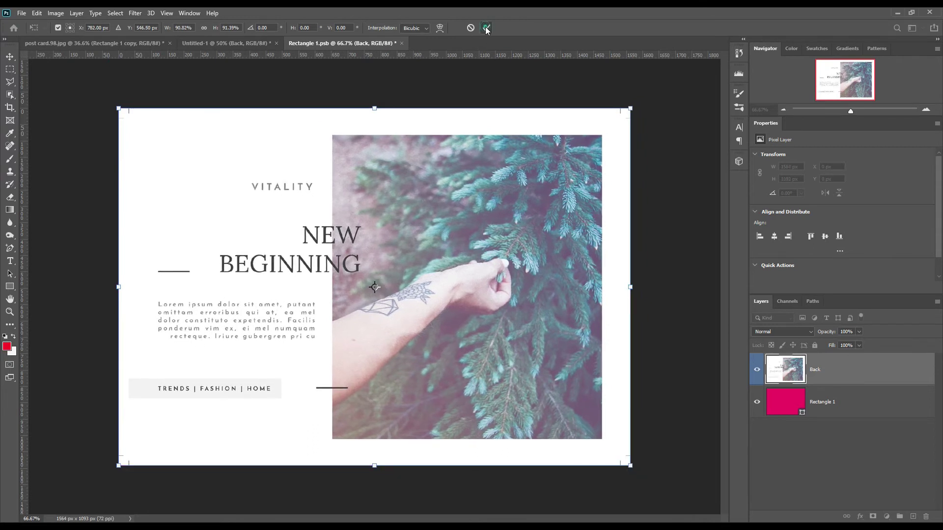
pyautogui.click(486, 28)
# Save the embedded document and return to the postcard mockup
pyautogui.click(22, 14)
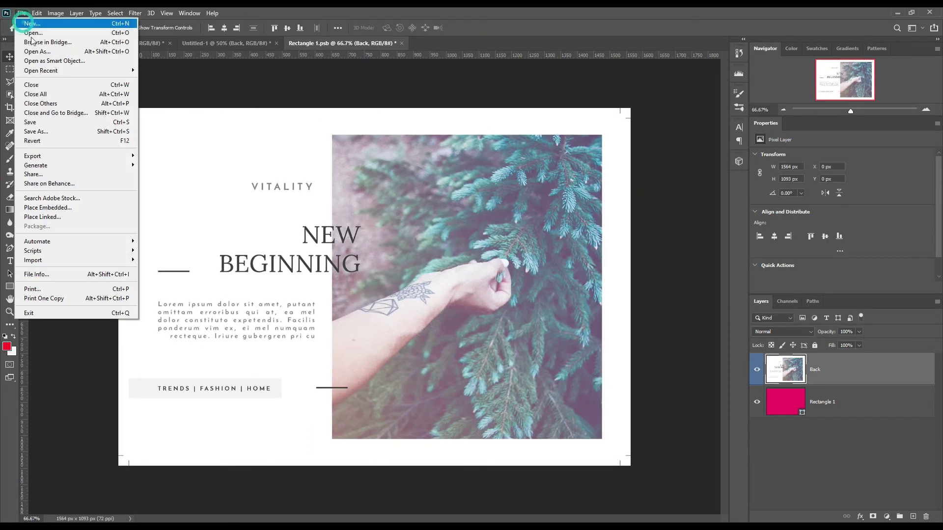
pyautogui.click(52, 122)
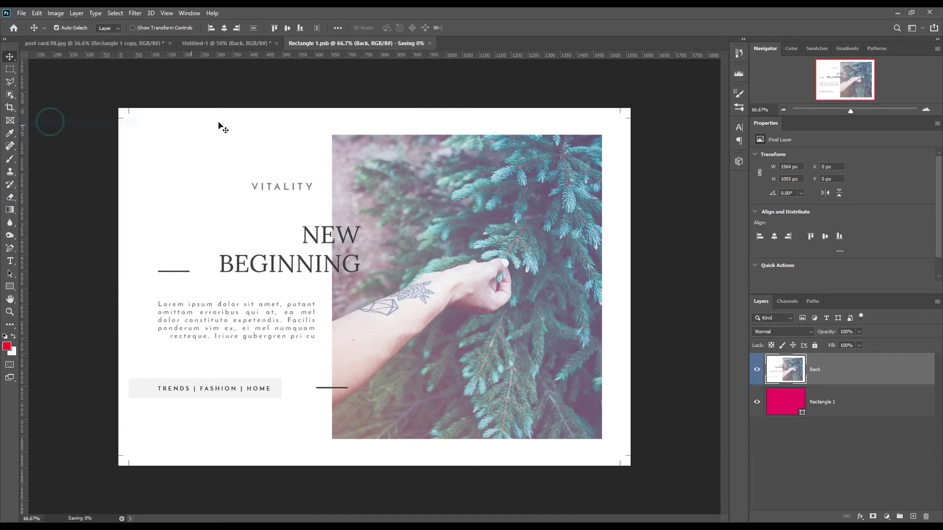
pyautogui.click(99, 45)
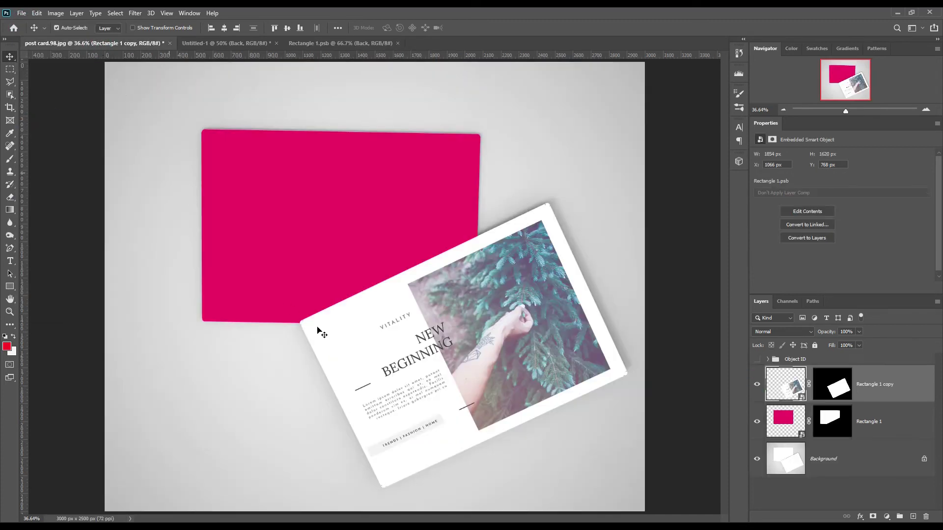
# Place the warmer NEW BEGINNING design from Untitled-1 into Rectangle 1's contents, scaled to fit
pyautogui.doubleClick(801, 436)
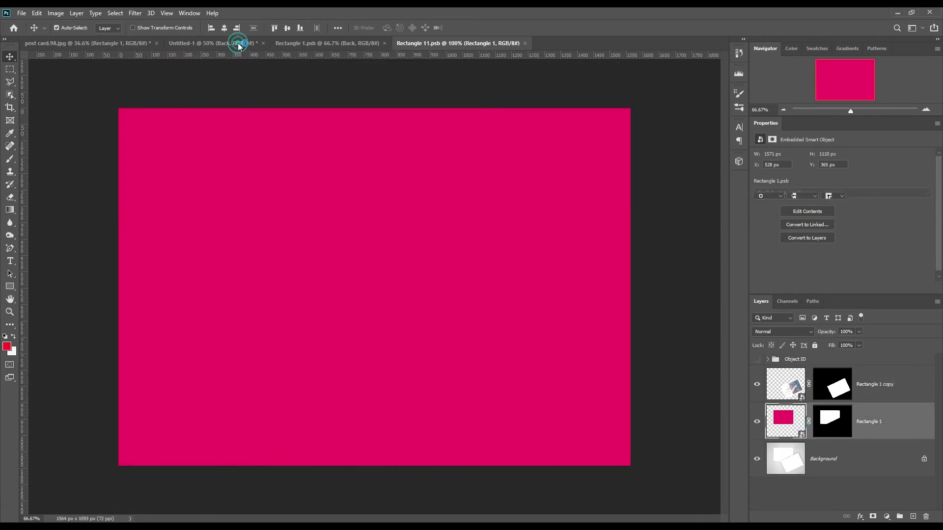
pyautogui.click(239, 45)
pyautogui.click(759, 376)
pyautogui.moveTo(786, 406); pyautogui.dragTo(348, 226)
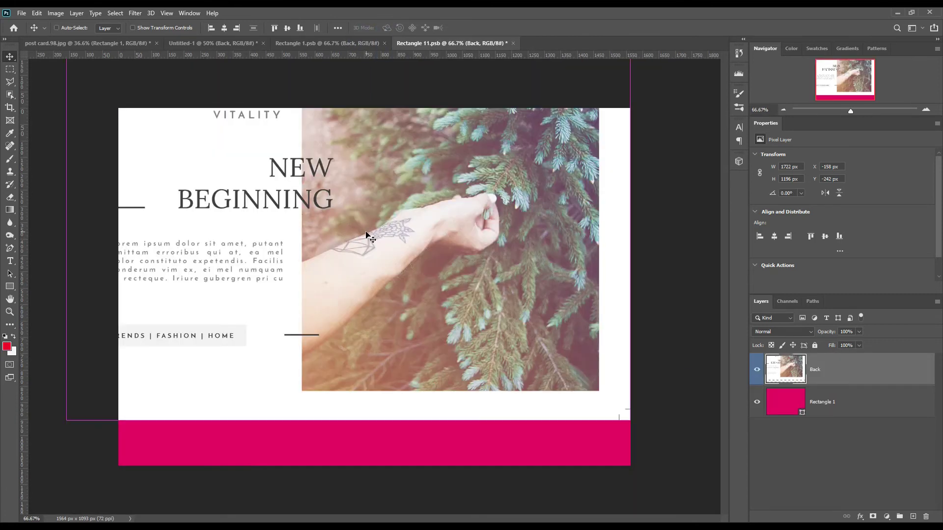
pyautogui.hotkey('ctrl', 't')
pyautogui.moveTo(290, 171); pyautogui.dragTo(342, 250)
pyautogui.moveTo(682, 500); pyautogui.dragTo(632, 468)
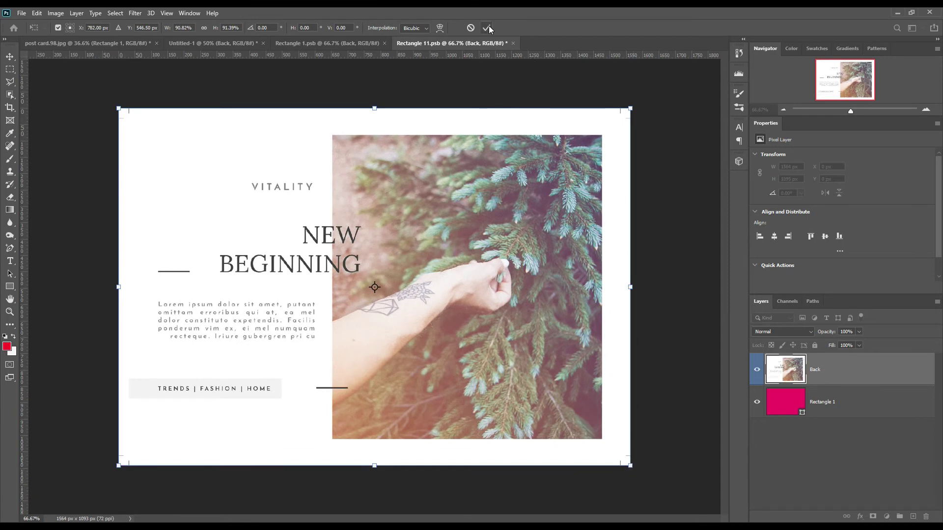
pyautogui.click(487, 28)
# Save Rectangle 1.psb and return to the post card.jpg mockup
pyautogui.click(22, 14)
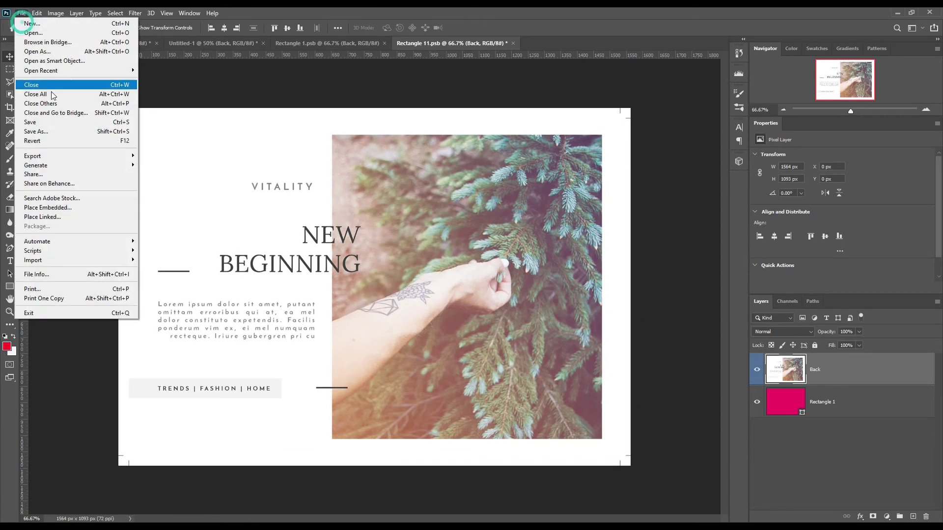
pyautogui.click(61, 127)
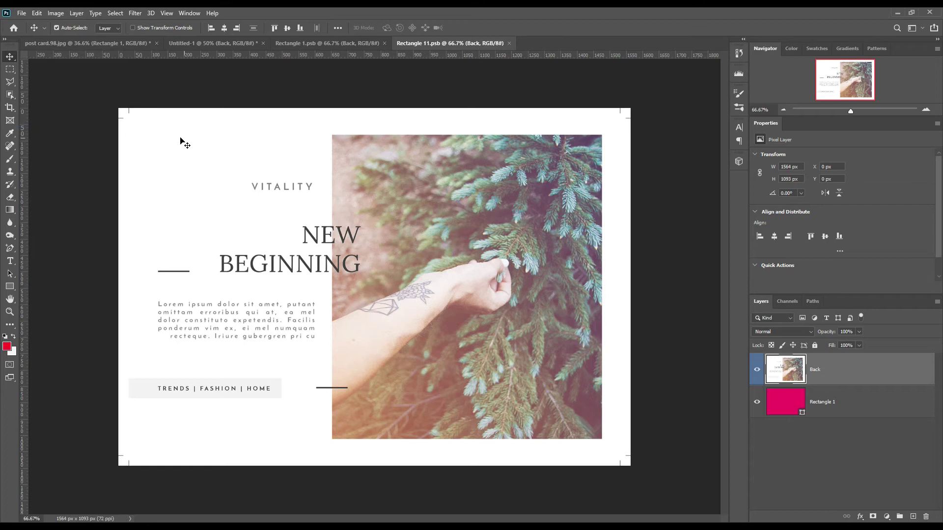
pyautogui.click(112, 45)
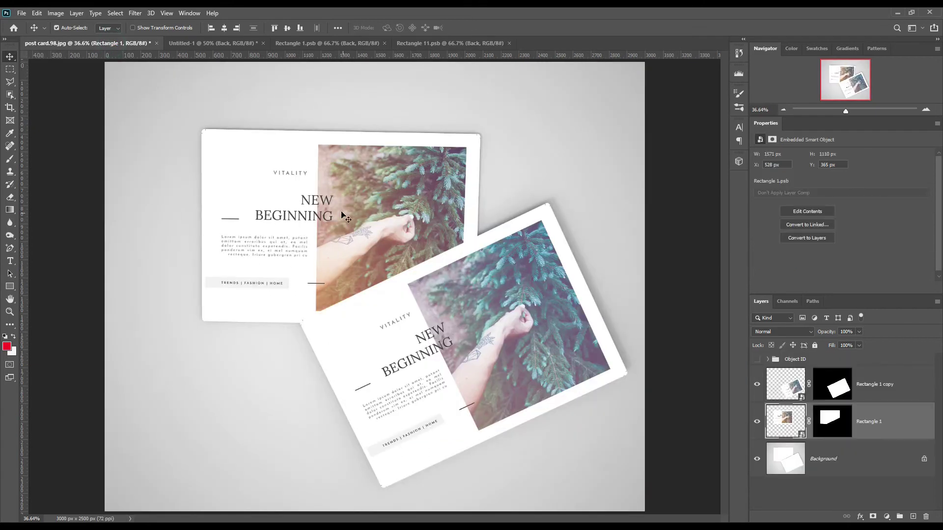
# Close Untitled-1 without saving, and close Rectangle 1.psb
pyautogui.click(263, 43)
pyautogui.click(461, 205)
pyautogui.click(281, 44)
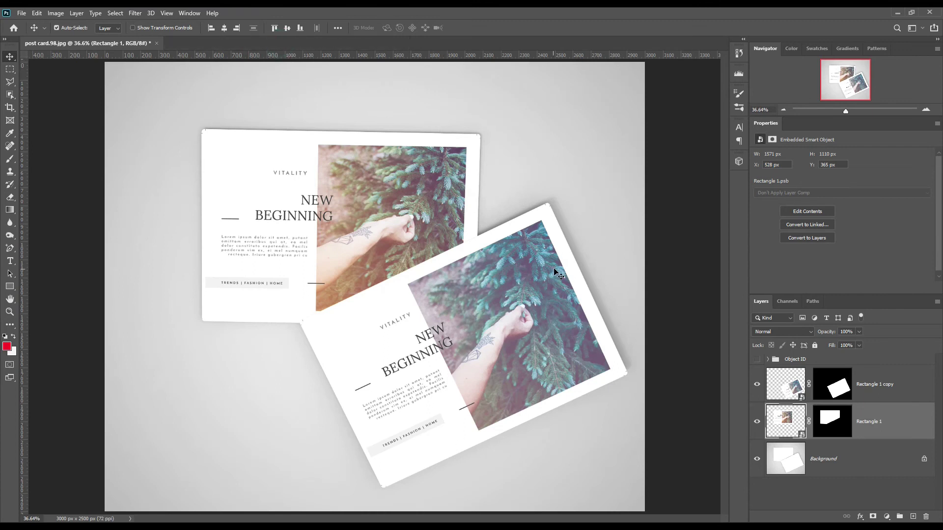
# Copy both card shapes from the Background to a new layer above the card designs
pyautogui.keyDown('ctrl'); pyautogui.click(832, 421); pyautogui.keyUp('ctrl')
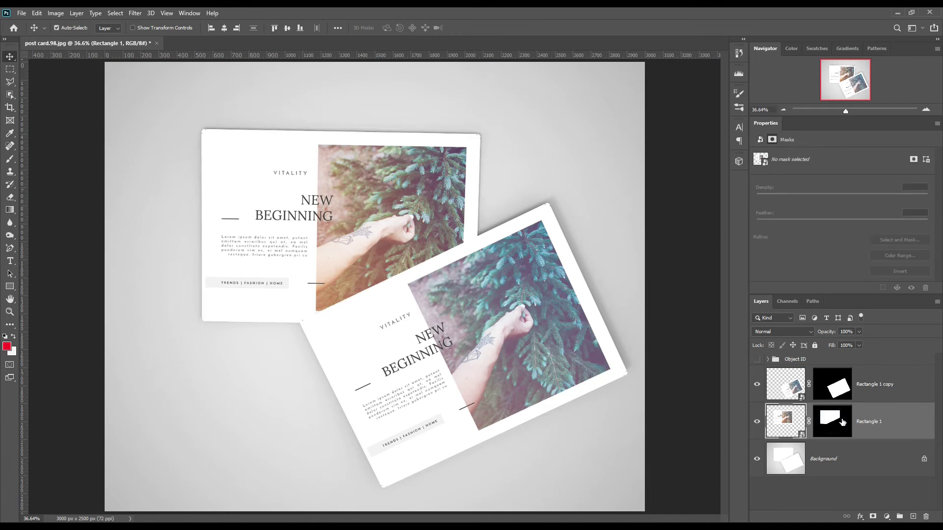
pyautogui.keyDown('ctrl'); pyautogui.keyDown('shift'); pyautogui.click(833, 390); pyautogui.keyUp('shift'); pyautogui.keyUp('ctrl')
pyautogui.click(870, 461)
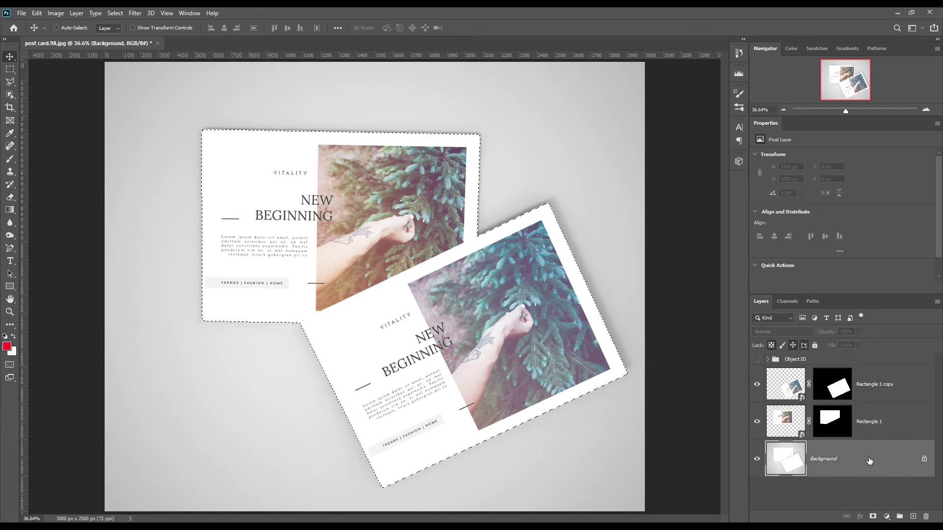
pyautogui.hotkey('ctrl', 'j')
pyautogui.moveTo(853, 455); pyautogui.dragTo(857, 369)
# Give the Rectangle 1 and Rectangle 1 copy layers a red label
pyautogui.click(894, 421)
pyautogui.keyDown('shift'); pyautogui.click(890, 457); pyautogui.keyUp('shift')
pyautogui.rightClick(890, 456)
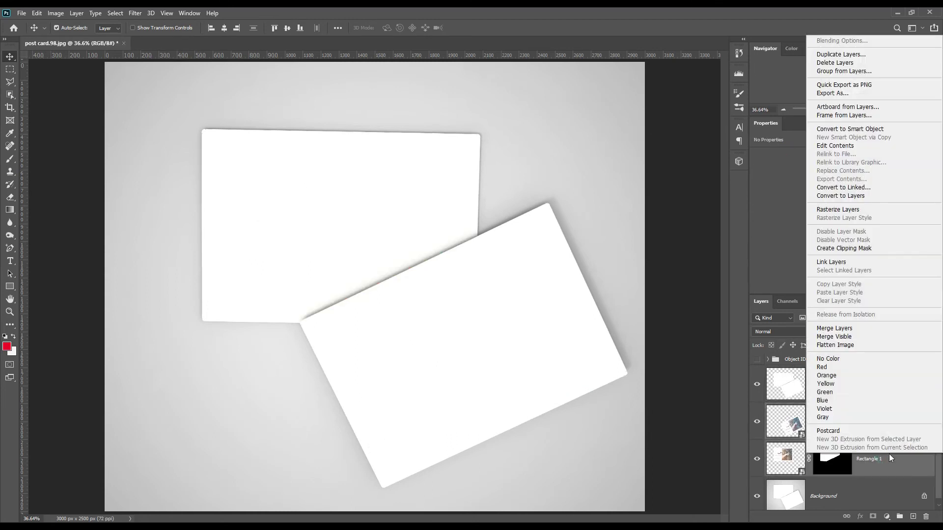
pyautogui.click(844, 368)
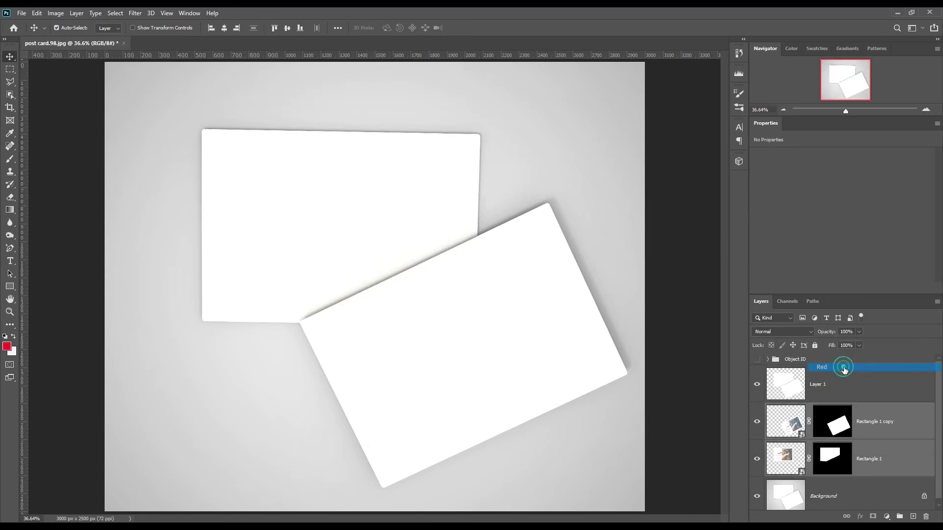
# Duplicate the card-shape layer and name the two copies Shadow and Light
pyautogui.click(868, 395)
pyautogui.hotkey('ctrl', 'j')
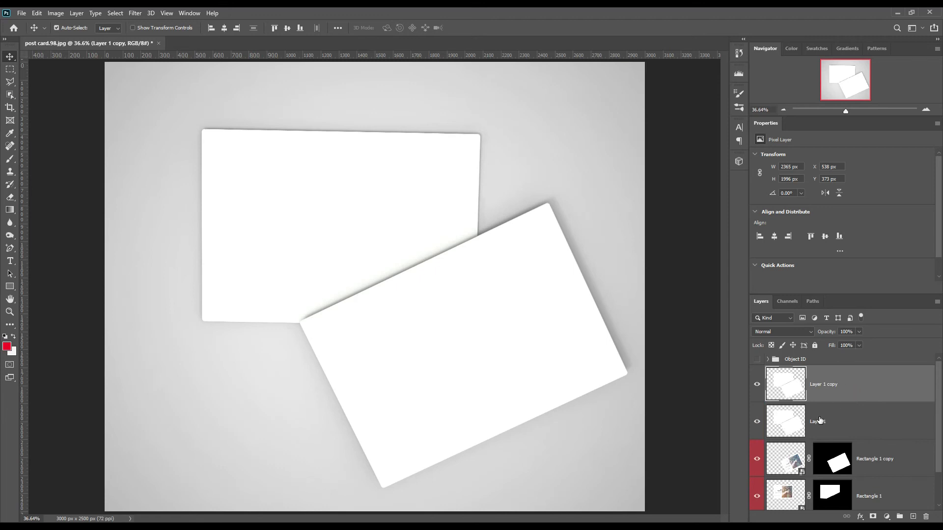
pyautogui.doubleClick(818, 423)
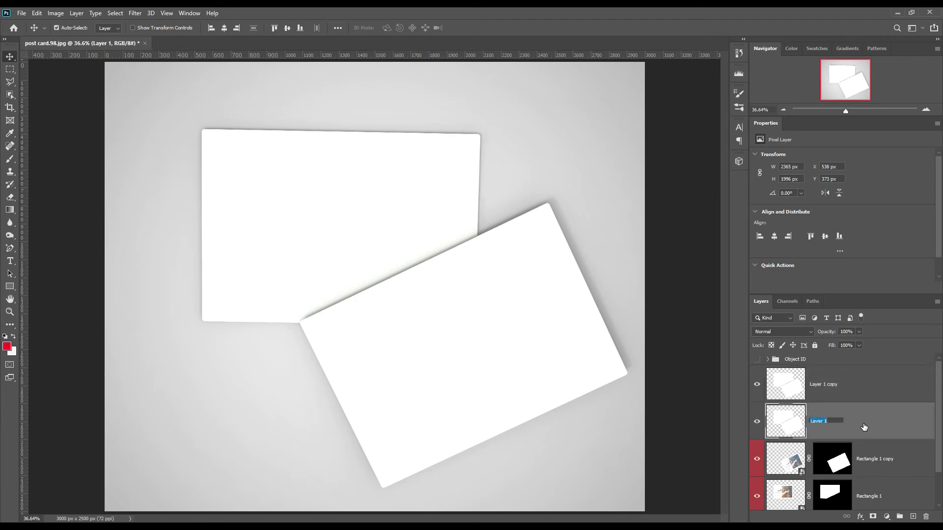
pyautogui.write('Shadow')
pyautogui.press('Return')
pyautogui.doubleClick(828, 385)
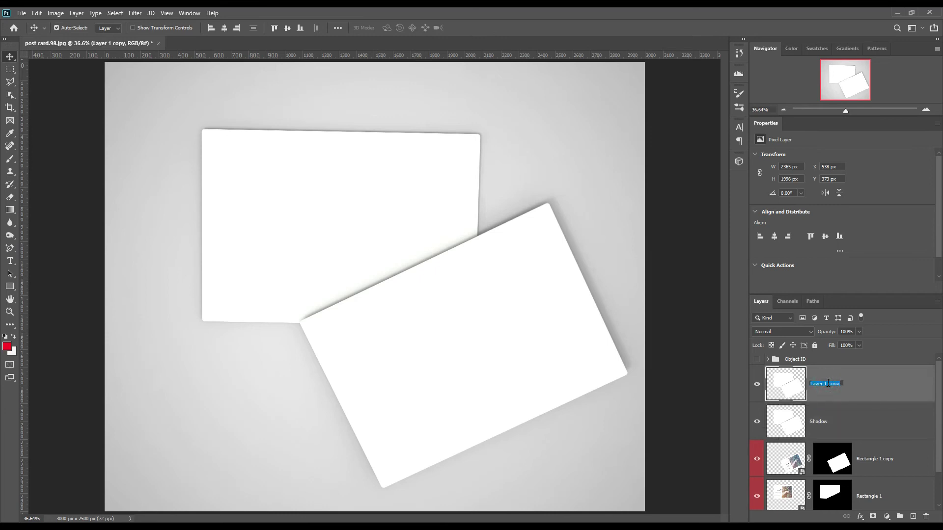
pyautogui.write('Light')
pyautogui.press('Return')
pyautogui.click(873, 418)
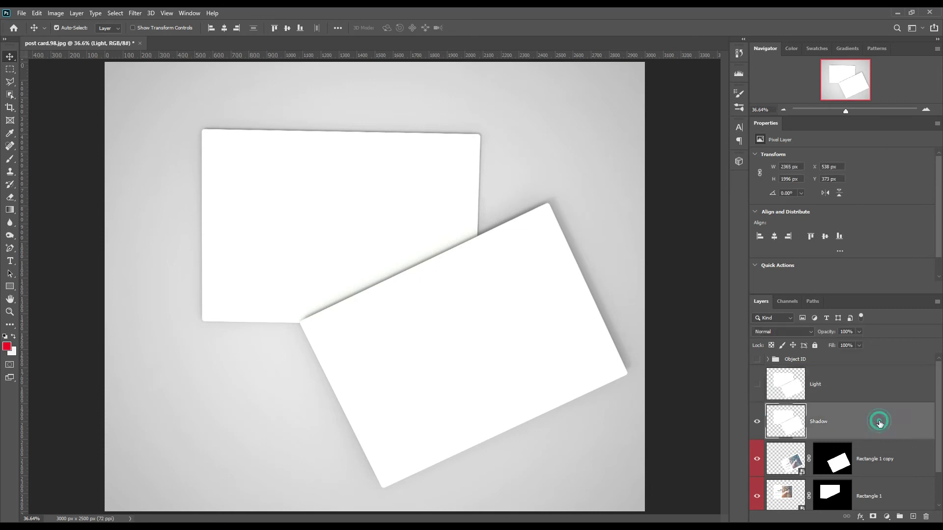
# Set the Shadow layer to Linear Burn and the Light layer to Screen
pyautogui.click(799, 332)
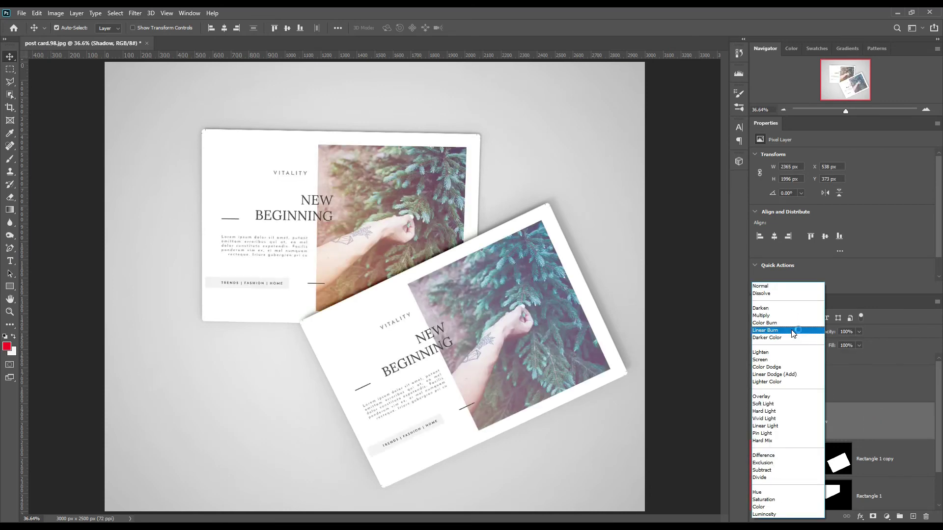
pyautogui.click(792, 332)
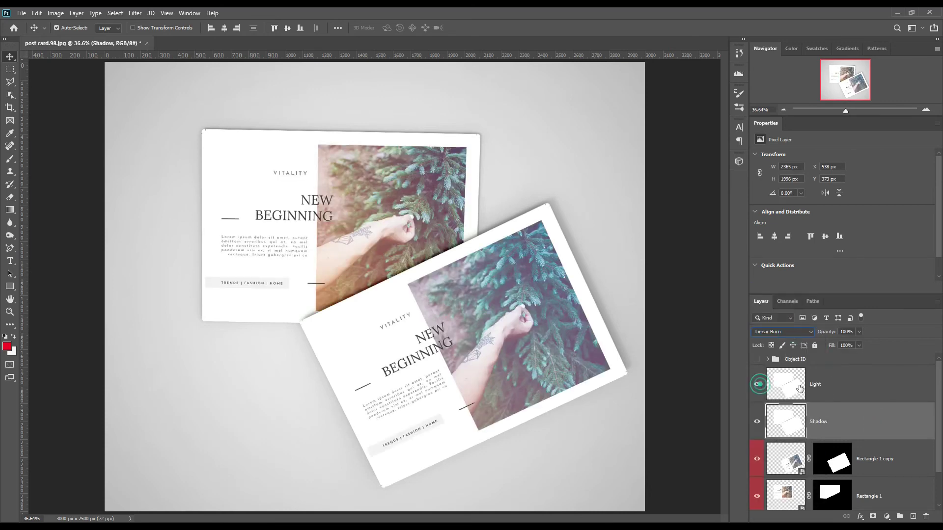
pyautogui.click(757, 384)
pyautogui.click(848, 383)
pyautogui.click(796, 332)
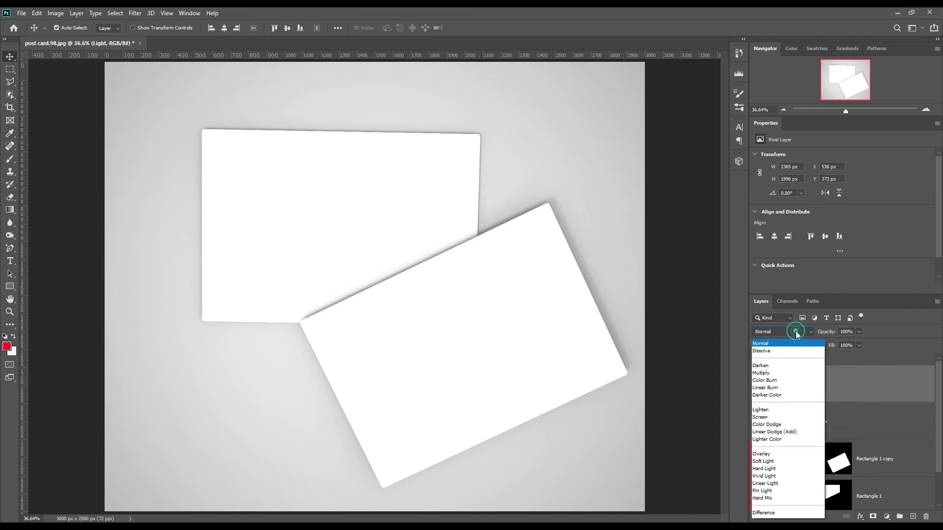
pyautogui.click(765, 363)
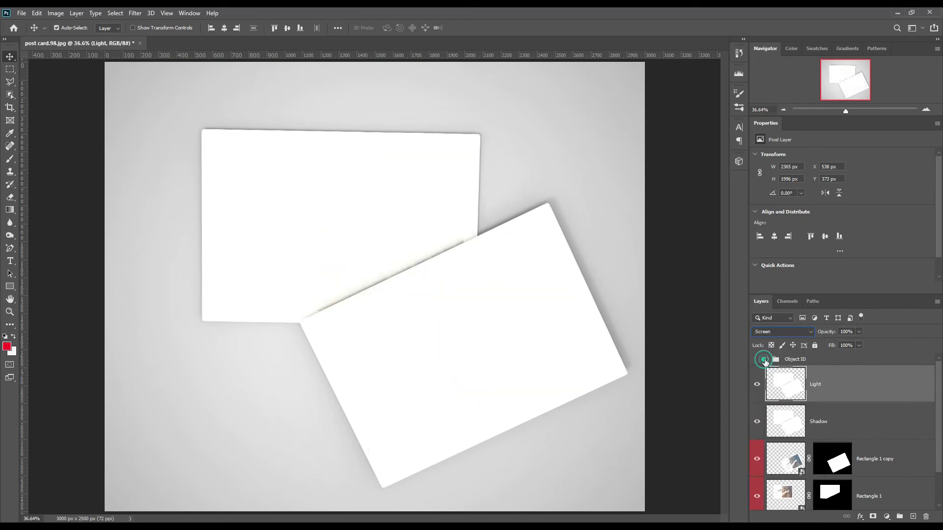
# Darken the Light layer with Levels, raising the input black point and lowering output white
pyautogui.click(55, 13)
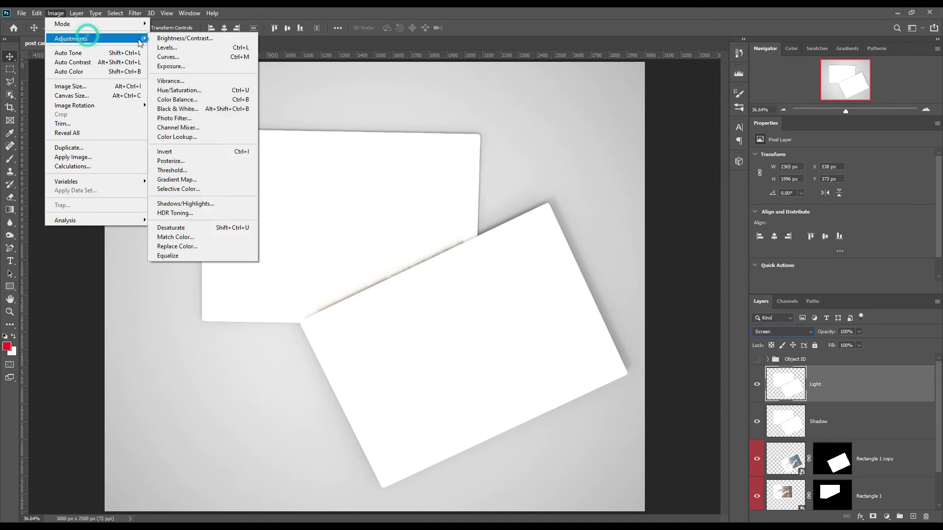
pyautogui.click(167, 48)
pyautogui.moveTo(709, 223); pyautogui.dragTo(826, 225)
pyautogui.moveTo(831, 264); pyautogui.dragTo(732, 265)
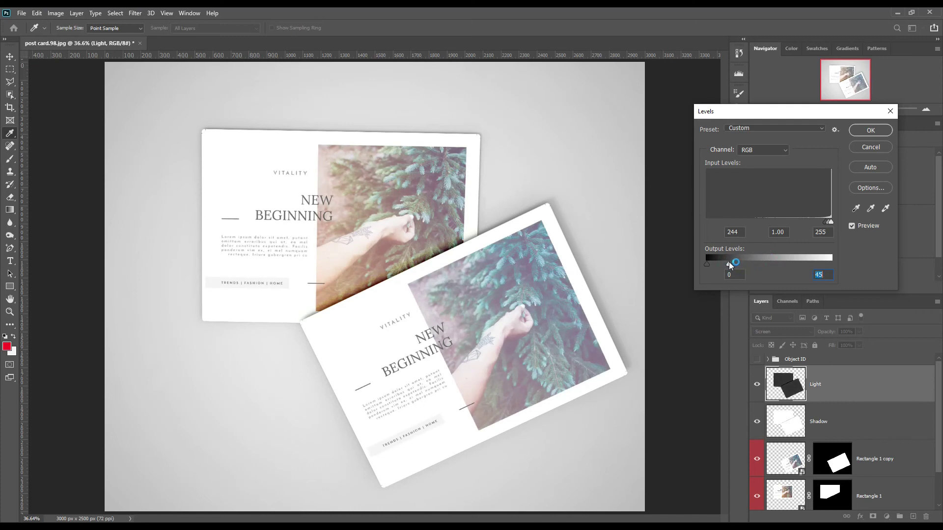
pyautogui.click(869, 130)
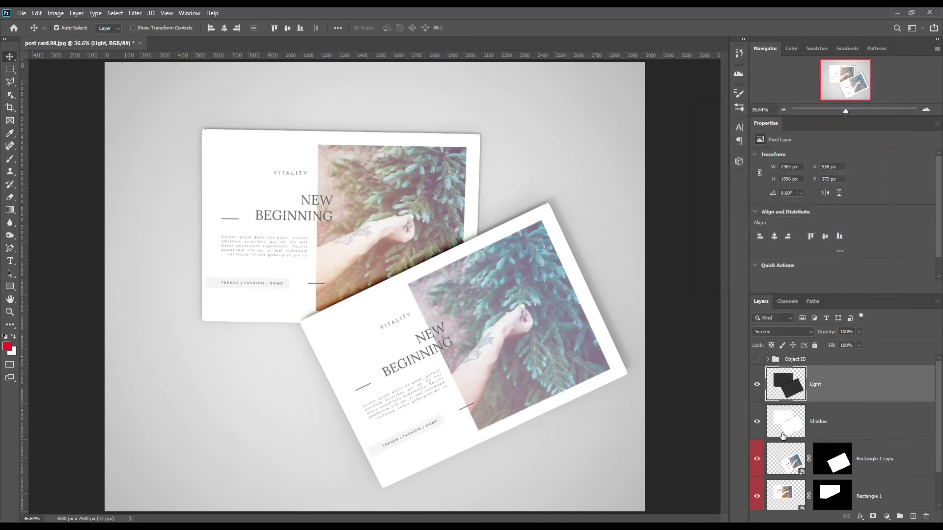
pyautogui.click(757, 385)
pyautogui.click(757, 385)
# Group the Shadow and Light layers into a group named FX
pyautogui.keyDown('shift'); pyautogui.click(840, 426); pyautogui.keyUp('shift')
pyautogui.moveTo(840, 426); pyautogui.dragTo(899, 517)
pyautogui.doubleClick(792, 372)
pyautogui.press('Return')
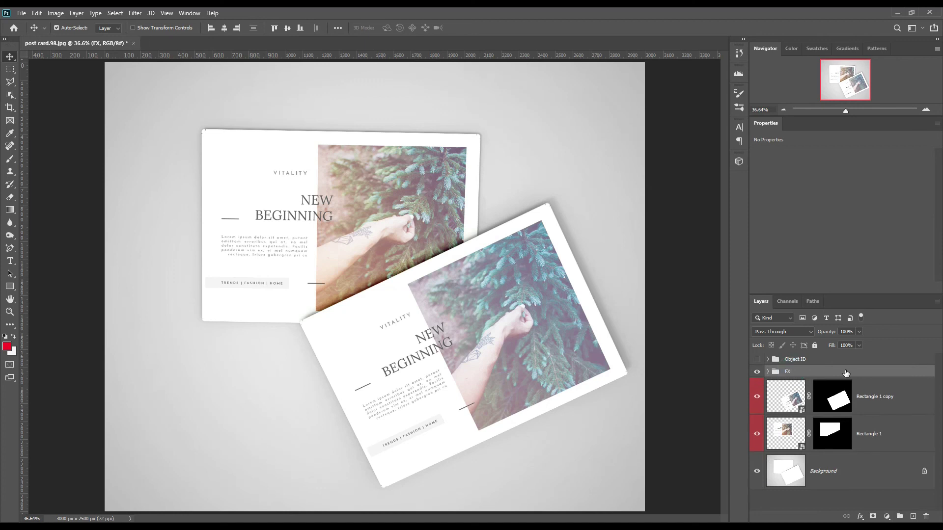
# Select the area around both cards by loading their masks and inverting the selection
pyautogui.click(847, 472)
pyautogui.keyDown('ctrl'); pyautogui.click(831, 442); pyautogui.keyUp('ctrl')
pyautogui.keyDown('ctrl'); pyautogui.keyDown('shift'); pyautogui.click(841, 398); pyautogui.keyUp('shift'); pyautogui.keyUp('ctrl')
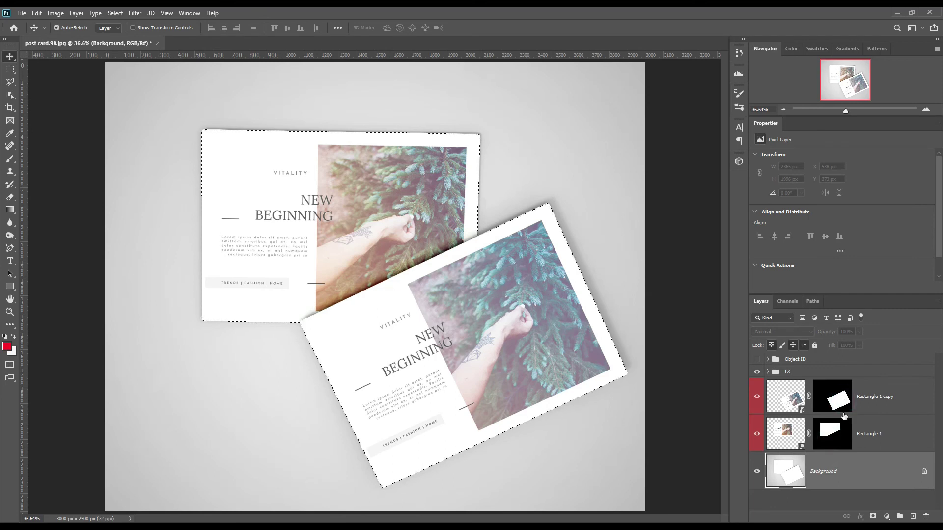
pyautogui.click(116, 13)
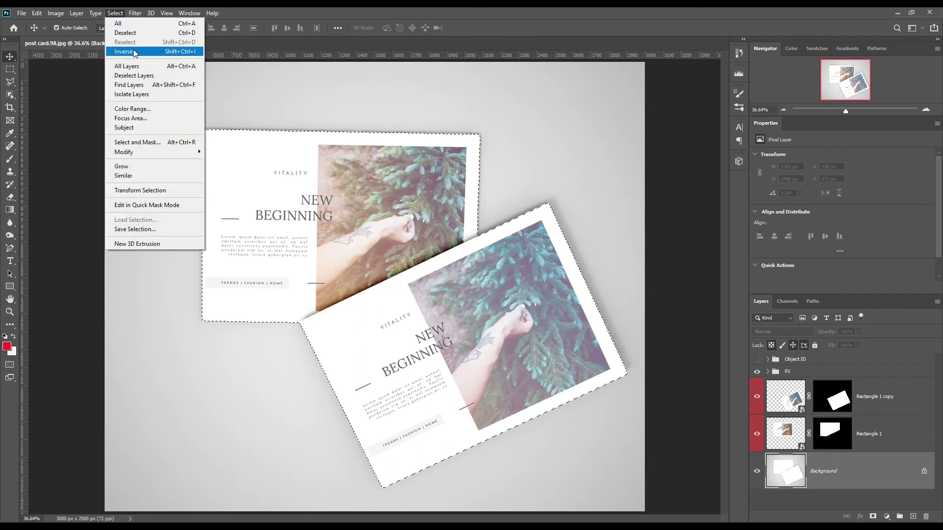
pyautogui.click(133, 51)
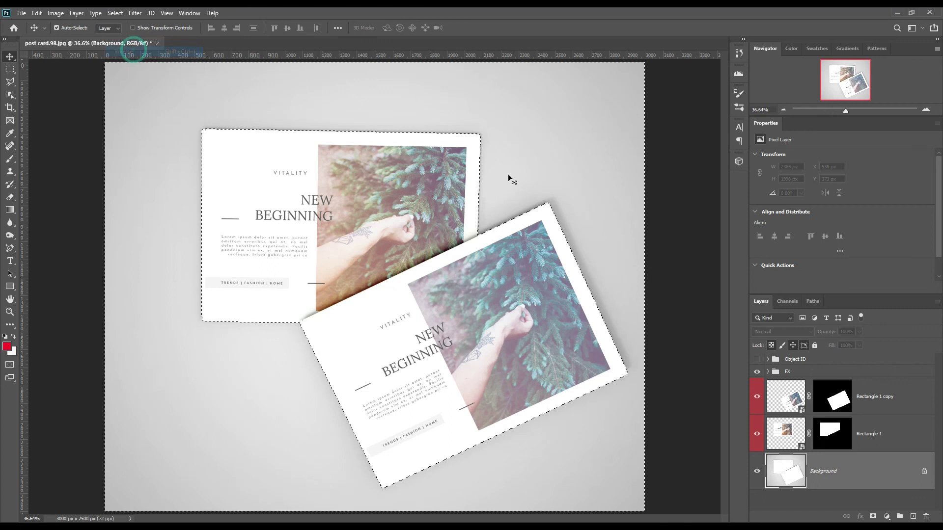
# Add a Solid Color fill layer in pale peach sampled from the card's skin tone
pyautogui.click(886, 517)
pyautogui.click(888, 343)
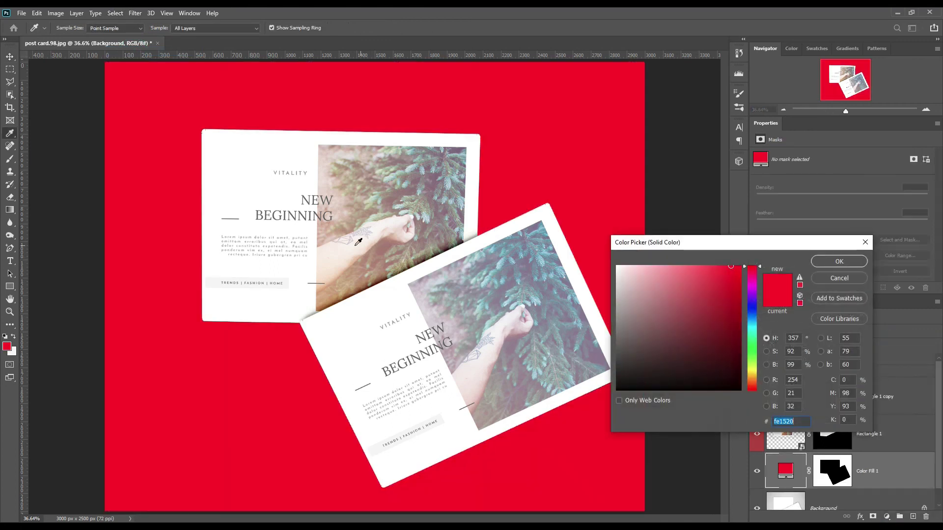
pyautogui.click(369, 279)
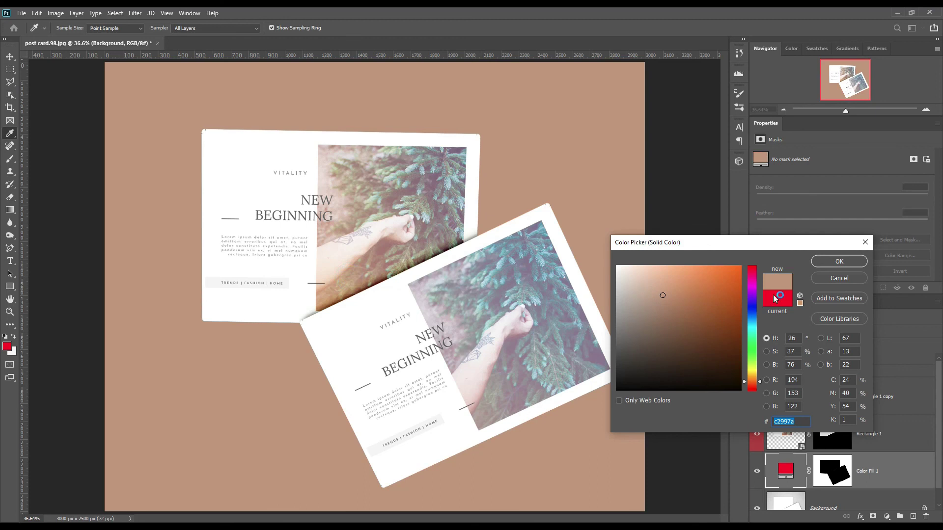
pyautogui.moveTo(663, 294); pyautogui.dragTo(653, 268)
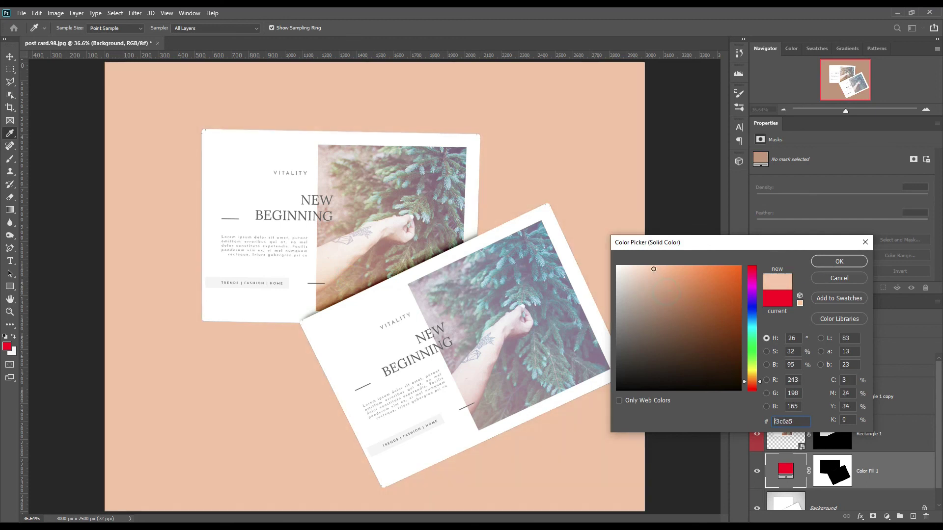
pyautogui.click(840, 262)
pyautogui.click(783, 332)
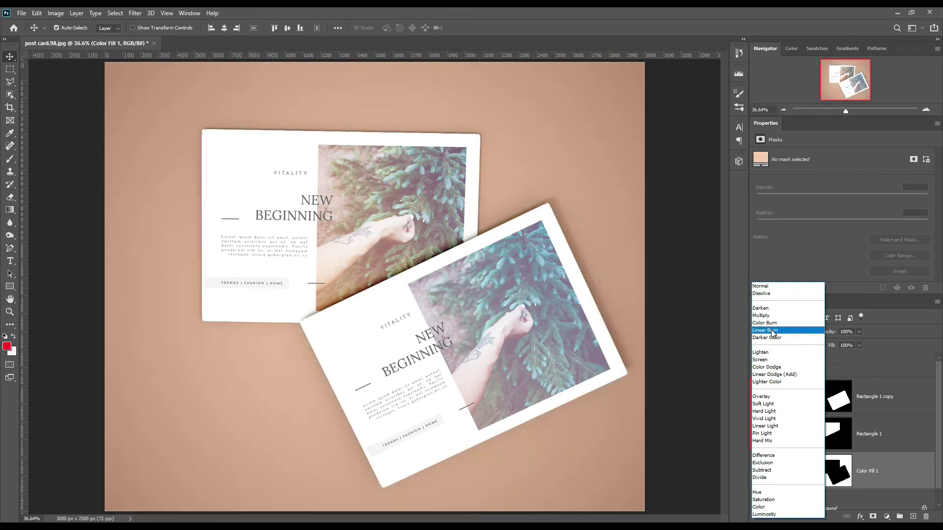
# Set Color Fill 1 to Linear Burn and give it a red label
pyautogui.click(773, 332)
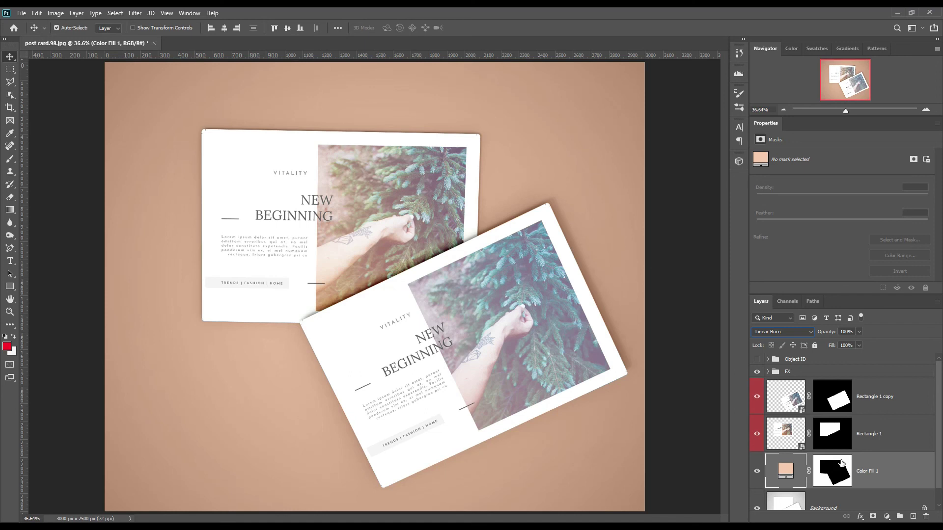
pyautogui.rightClick(887, 470)
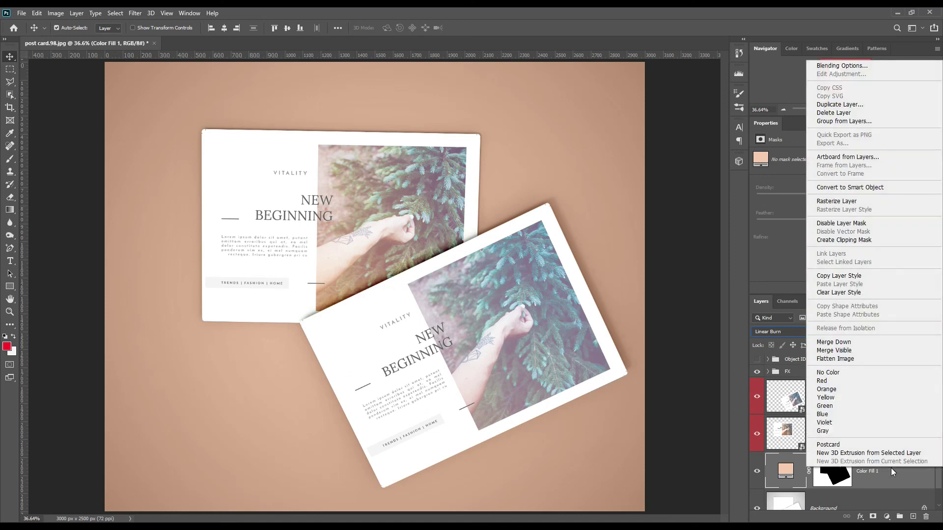
pyautogui.click(835, 385)
# Toggle the peach fill, both card designs and the FX group to check the result
pyautogui.click(758, 472)
pyautogui.click(757, 473)
pyautogui.click(758, 436)
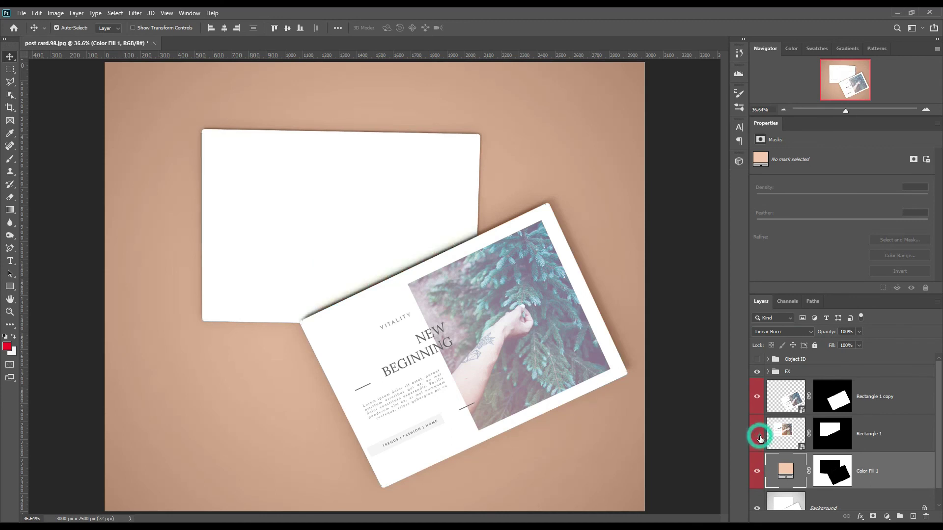
pyautogui.click(759, 434)
pyautogui.click(757, 398)
pyautogui.click(756, 399)
pyautogui.click(758, 372)
pyautogui.click(758, 372)
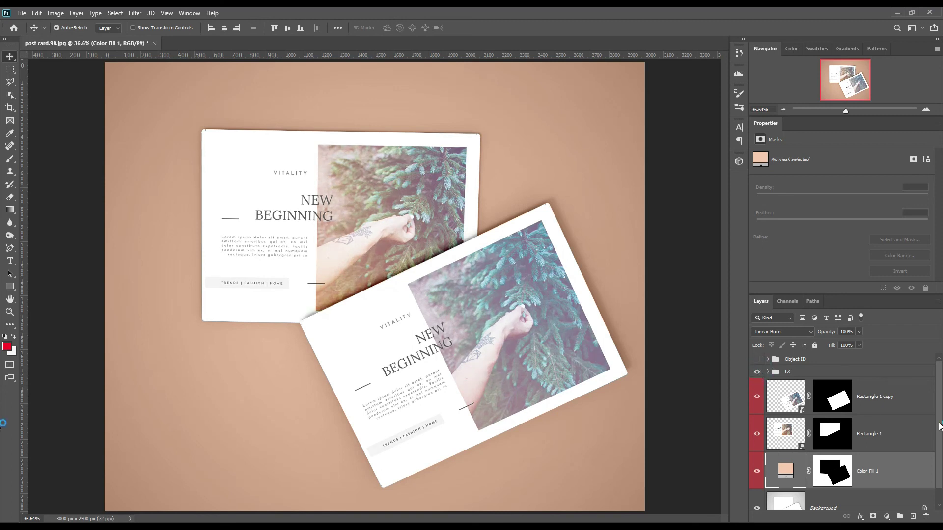